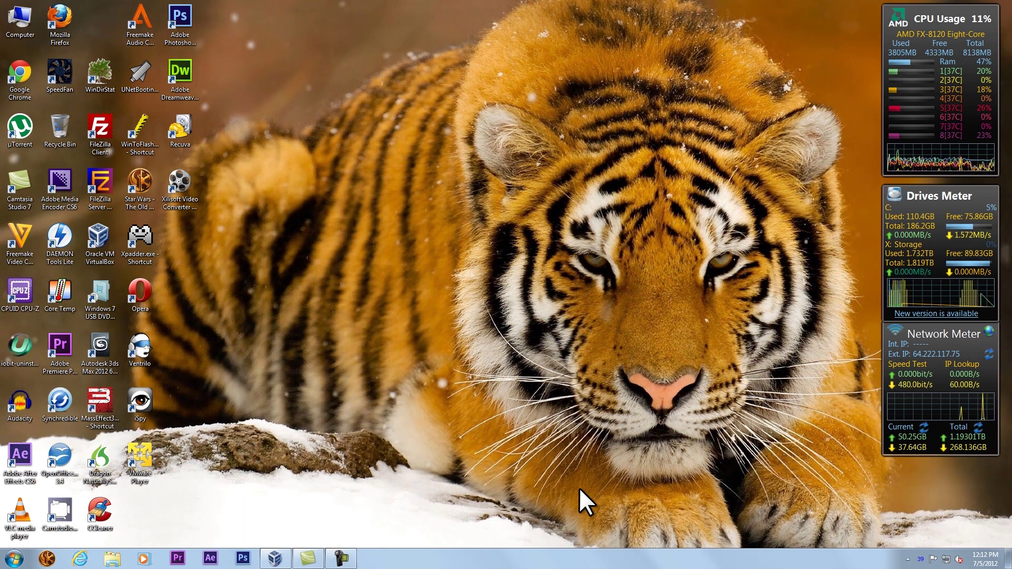
# - Launch Internet Explorer from the taskbar and load teamviewer.com
pyautogui.click(80, 560)
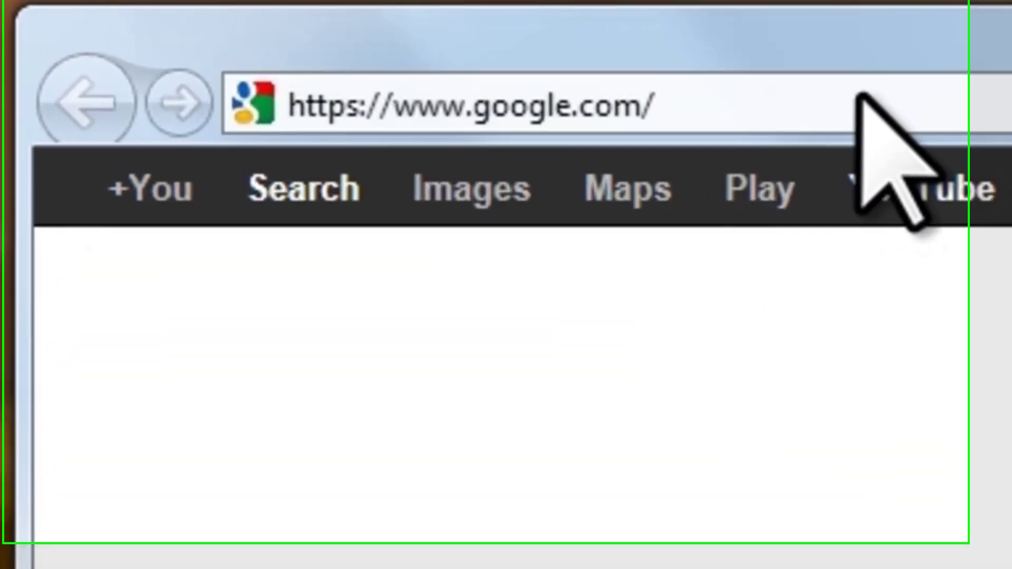
pyautogui.click(861, 97)
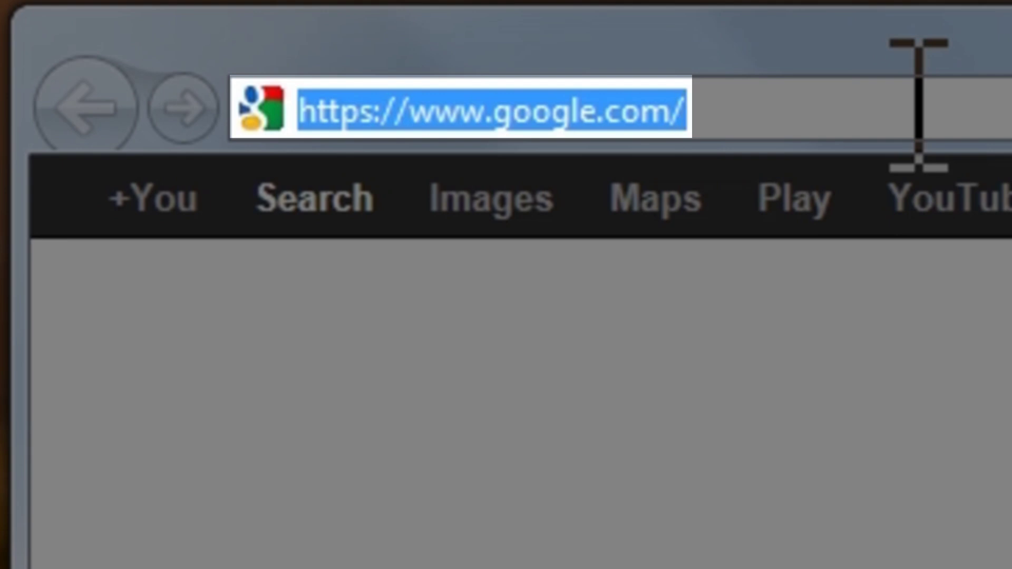
pyautogui.write('teamviewer.com/')
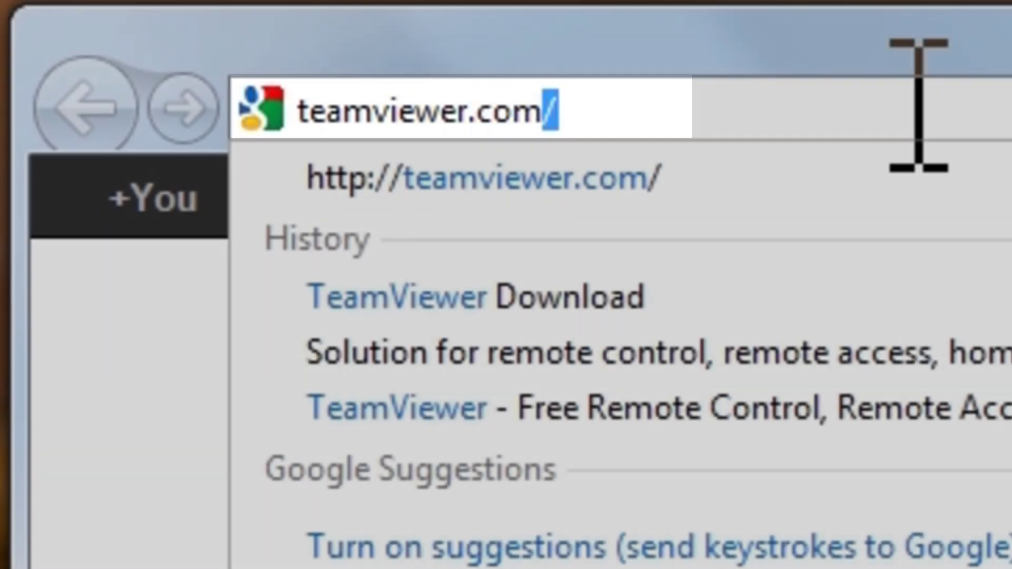
pyautogui.press('Return')
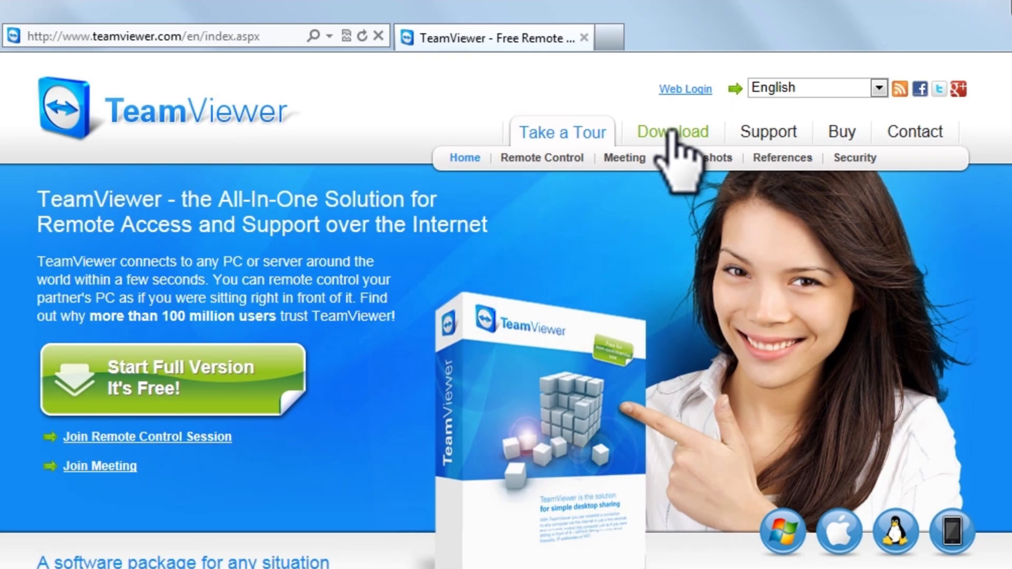
# - On the Download page, start the TeamViewer full version v7.0.13852 download for Windows
pyautogui.click(673, 142)
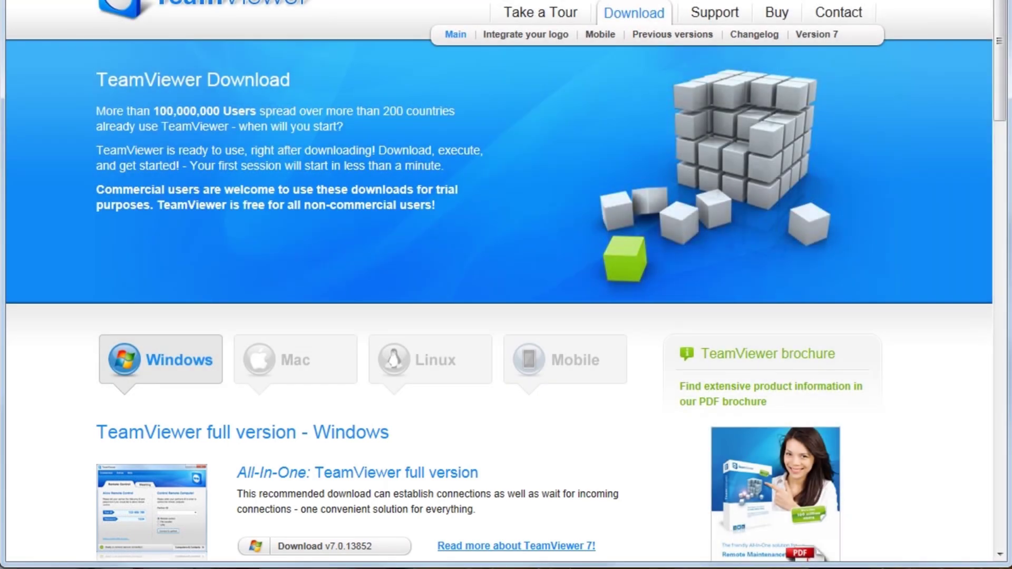
pyautogui.moveTo(1001, 74); pyautogui.dragTo(1002, 153)
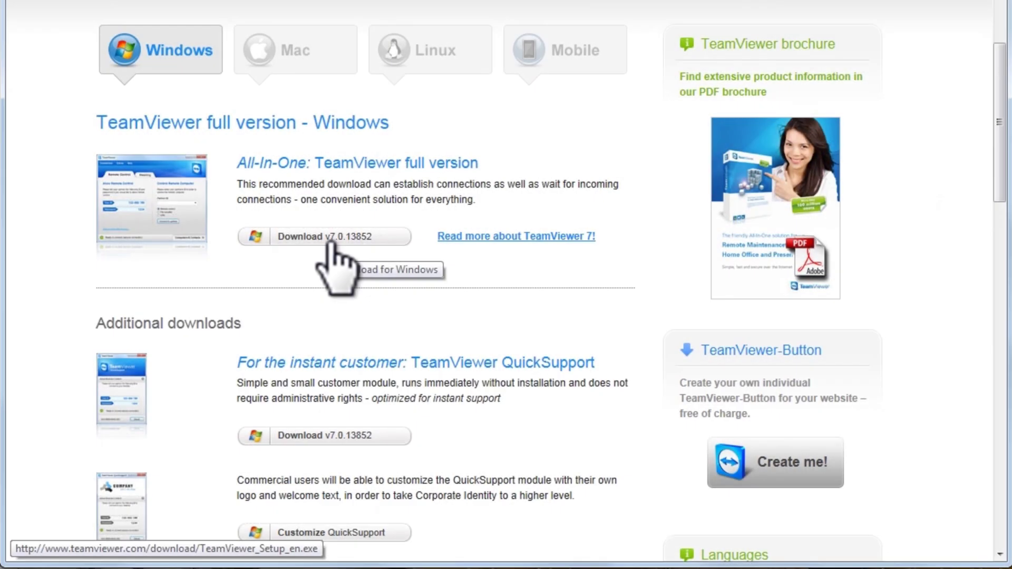
pyautogui.click(328, 240)
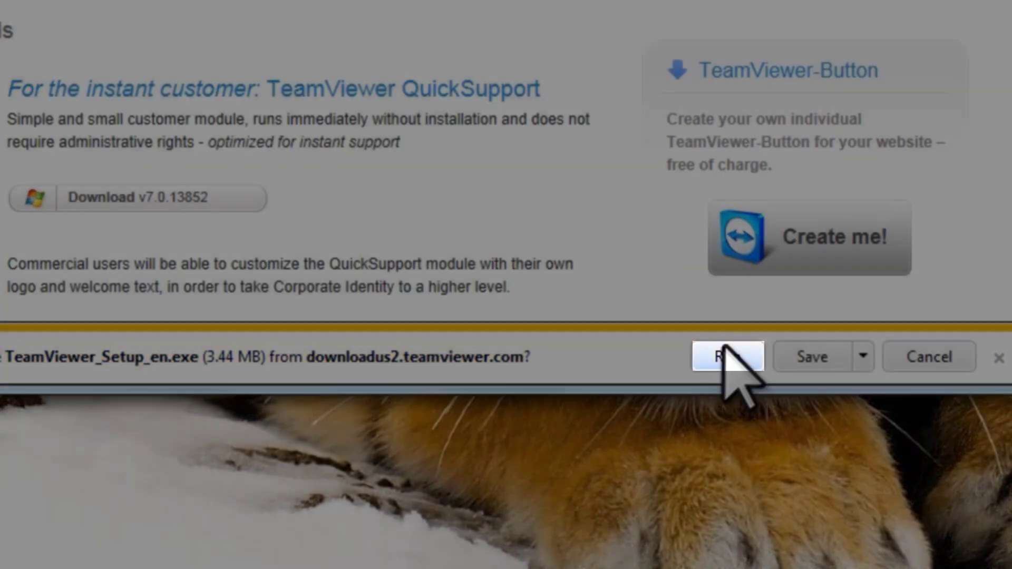
# - Run TeamViewer_Setup_en.exe from the download notification bar
pyautogui.click(718, 355)
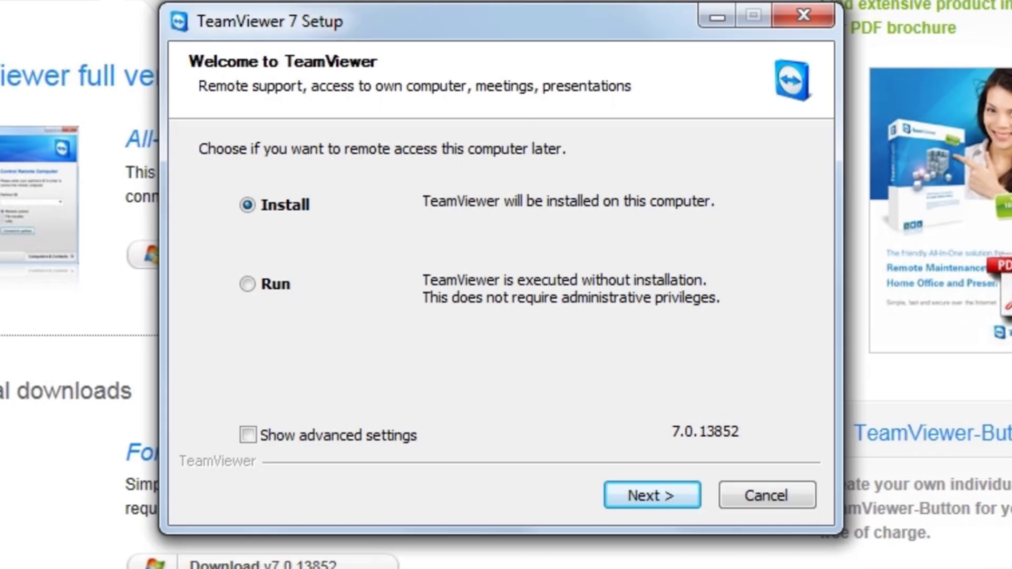
# - Keep Install selected and choose personal / non-commercial use, advancing to the License Agreement
pyautogui.click(662, 499)
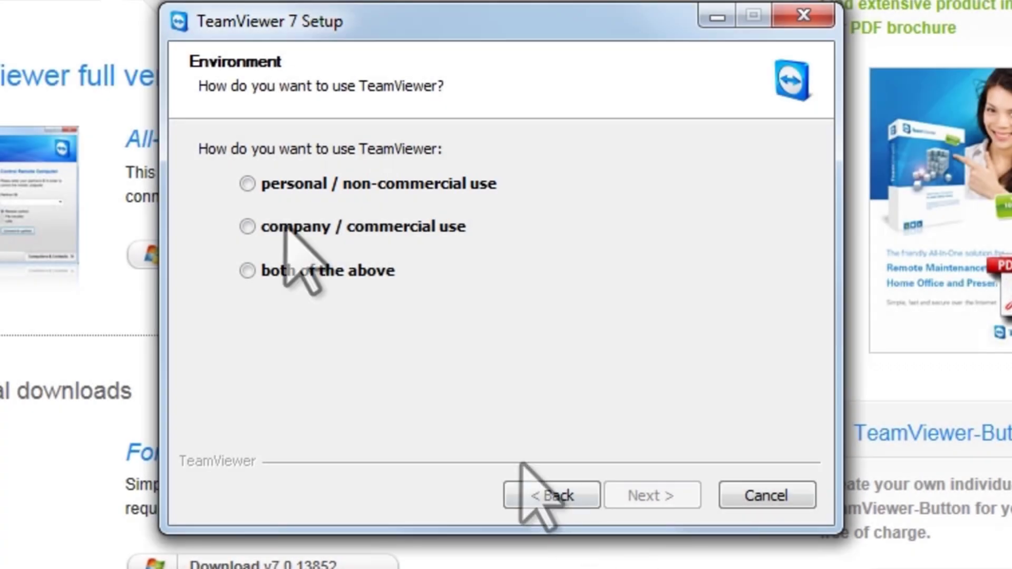
pyautogui.click(247, 183)
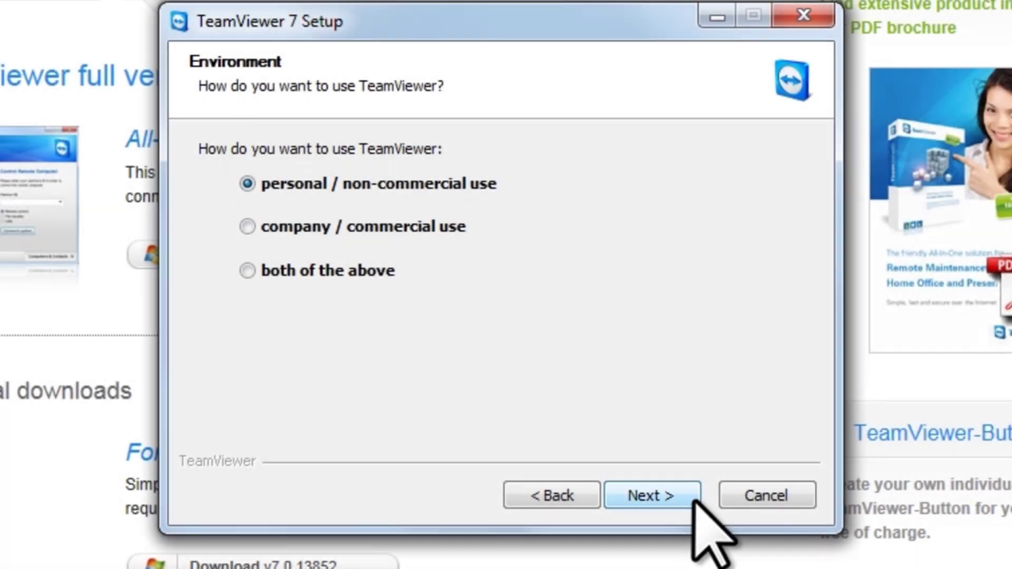
pyautogui.click(693, 499)
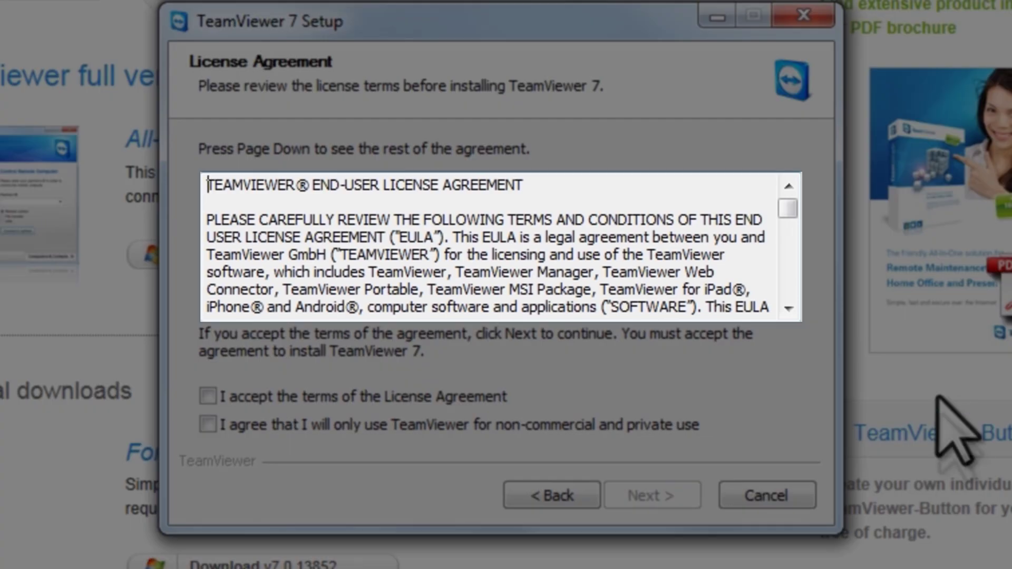
# - Accept the License Agreement terms and the non-commercial, private-use-only terms, then continue
pyautogui.moveTo(789, 208); pyautogui.dragTo(789, 307)
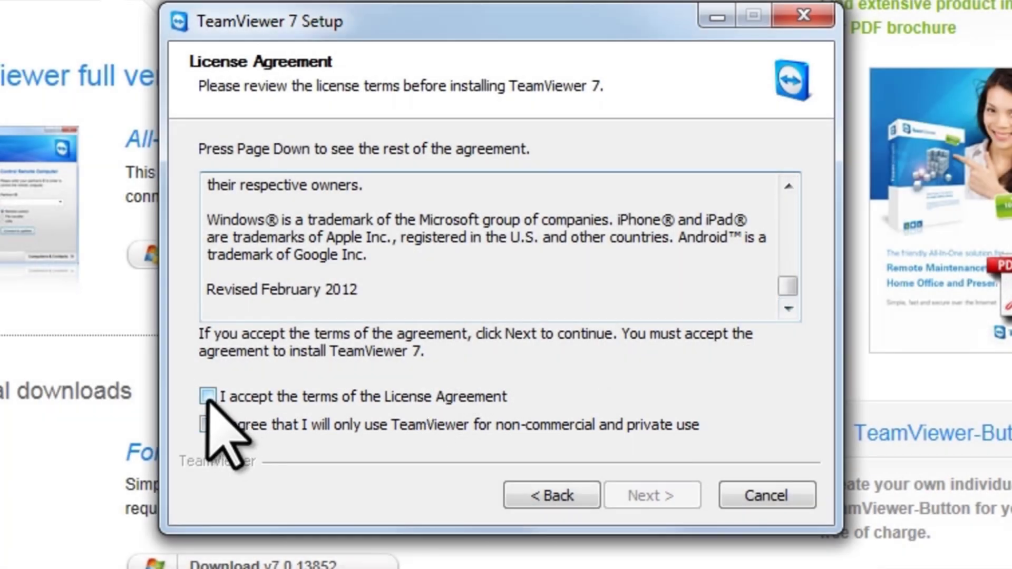
pyautogui.click(208, 396)
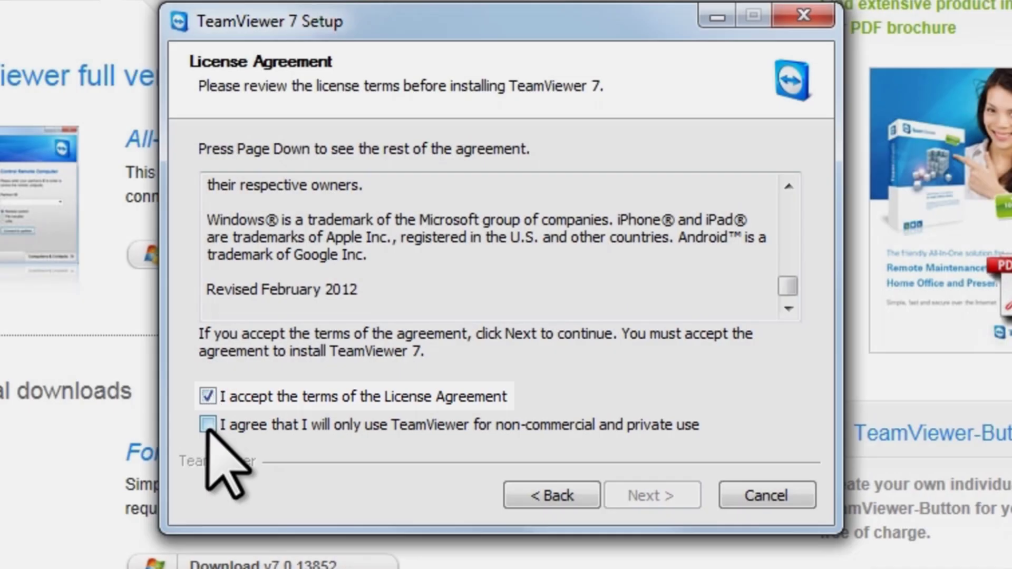
pyautogui.click(208, 425)
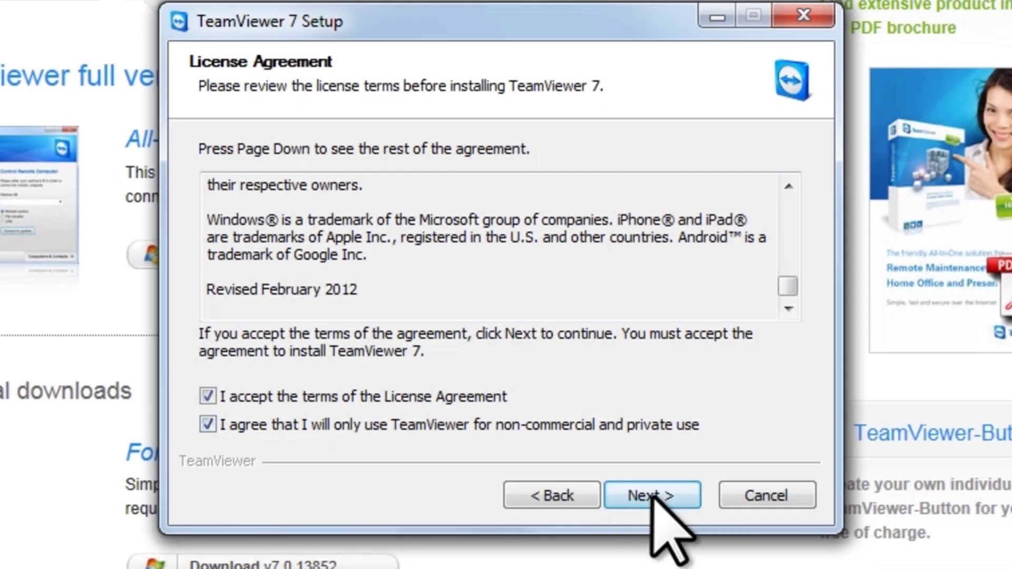
pyautogui.click(653, 497)
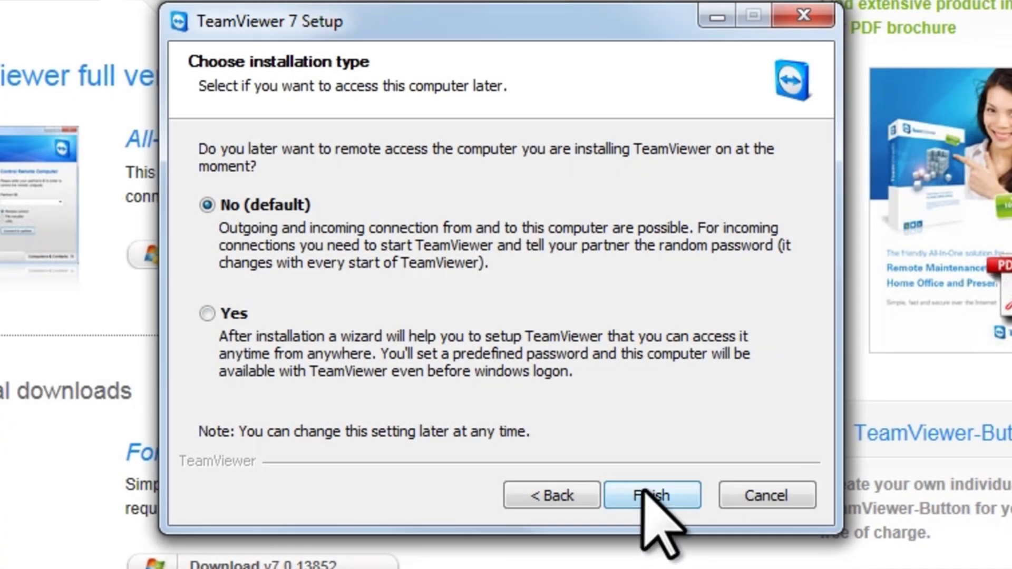
# - Finish setup with No (default) unattended access, then switch to the Vista virtual machine
pyautogui.click(644, 493)
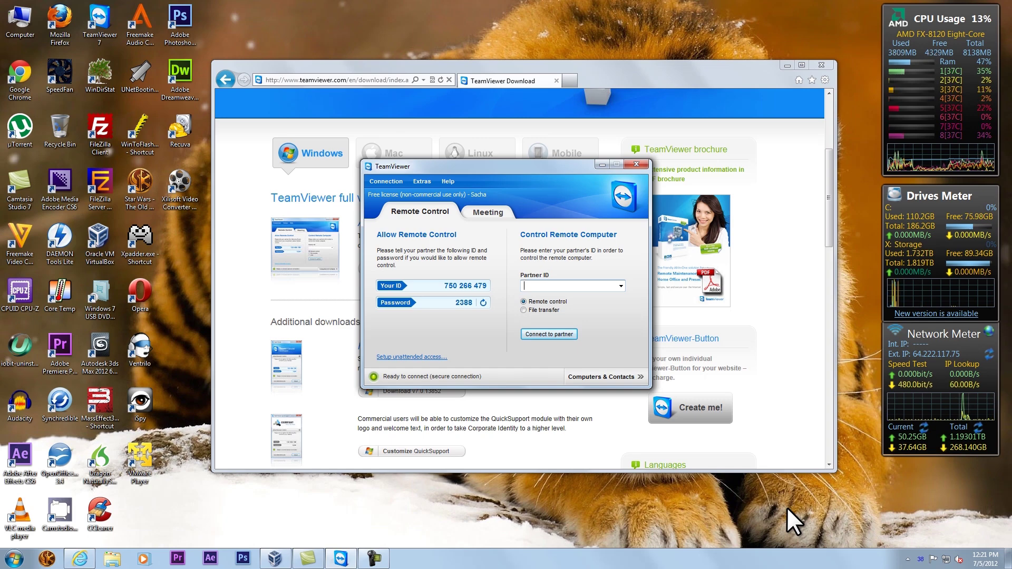
pyautogui.click(275, 559)
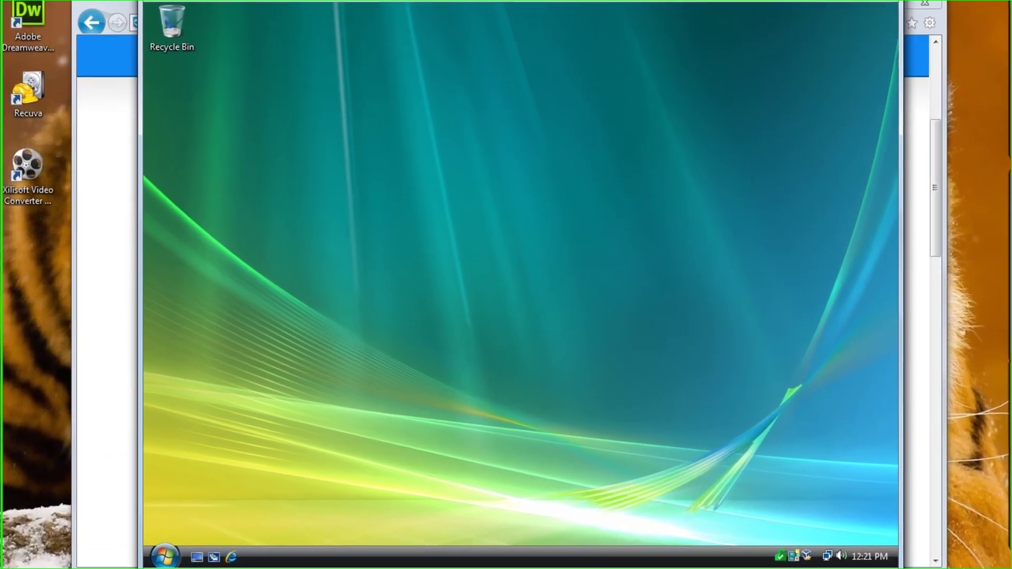
# - In the Vista guest, launch Internet Explorer and load teamviewer.com
pyautogui.click(229, 559)
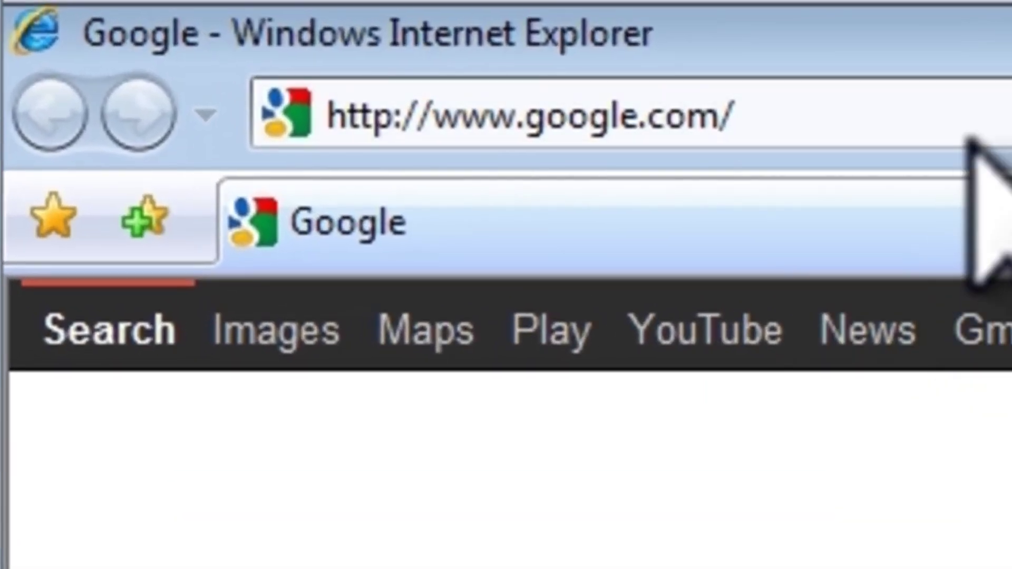
pyautogui.click(556, 52)
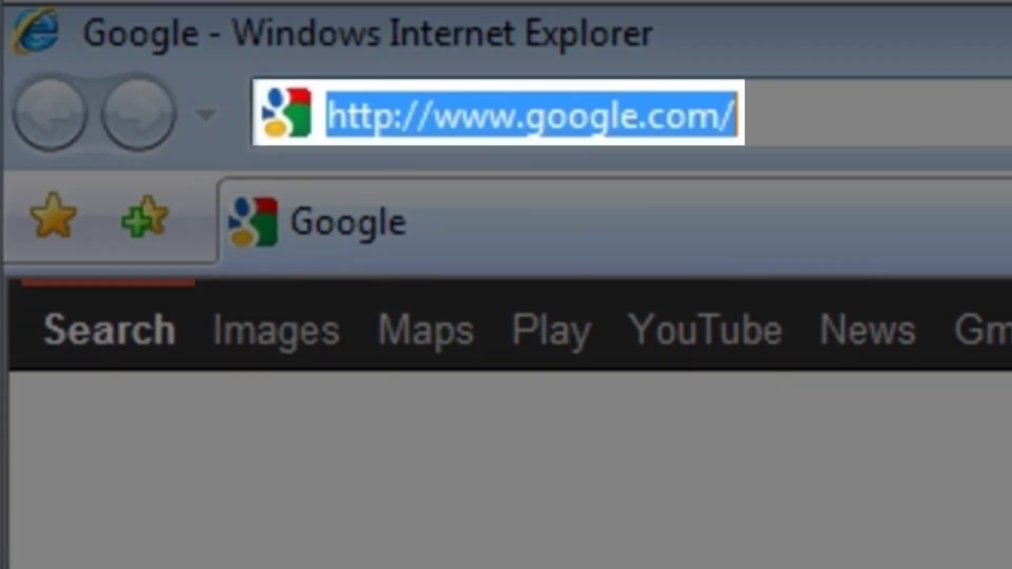
pyautogui.write('teamviewer.c')
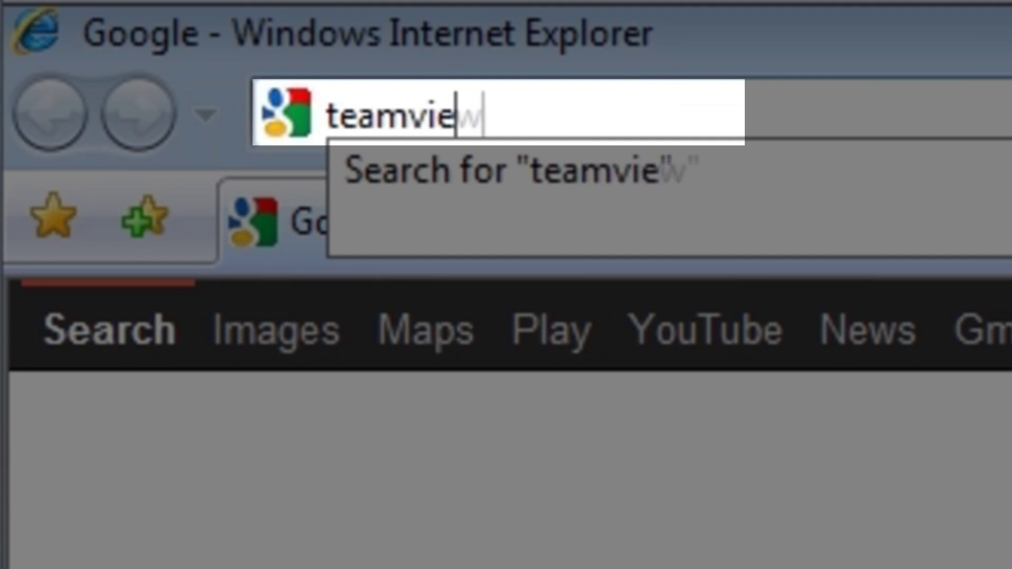
pyautogui.write('om')
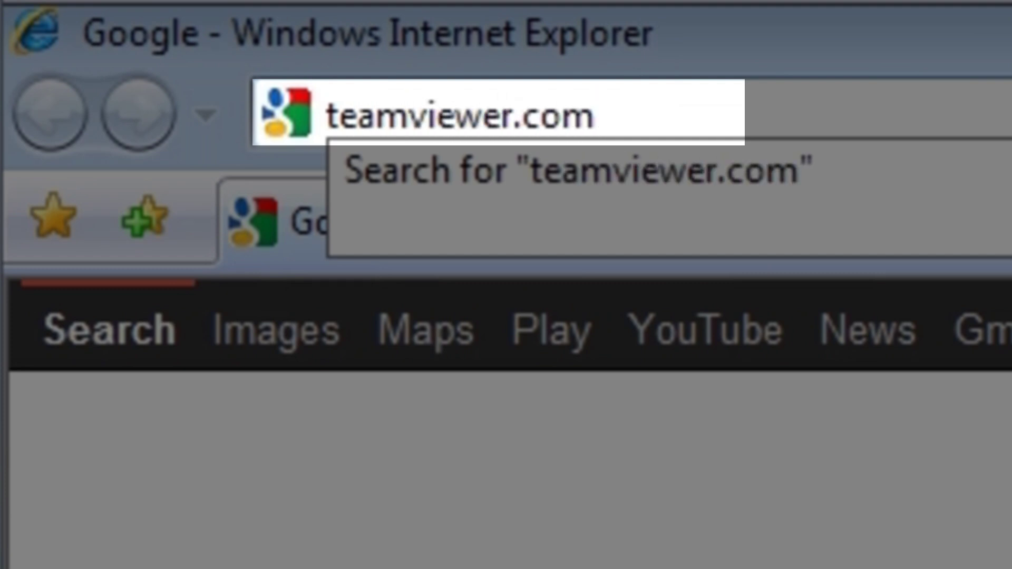
pyautogui.press('Return')
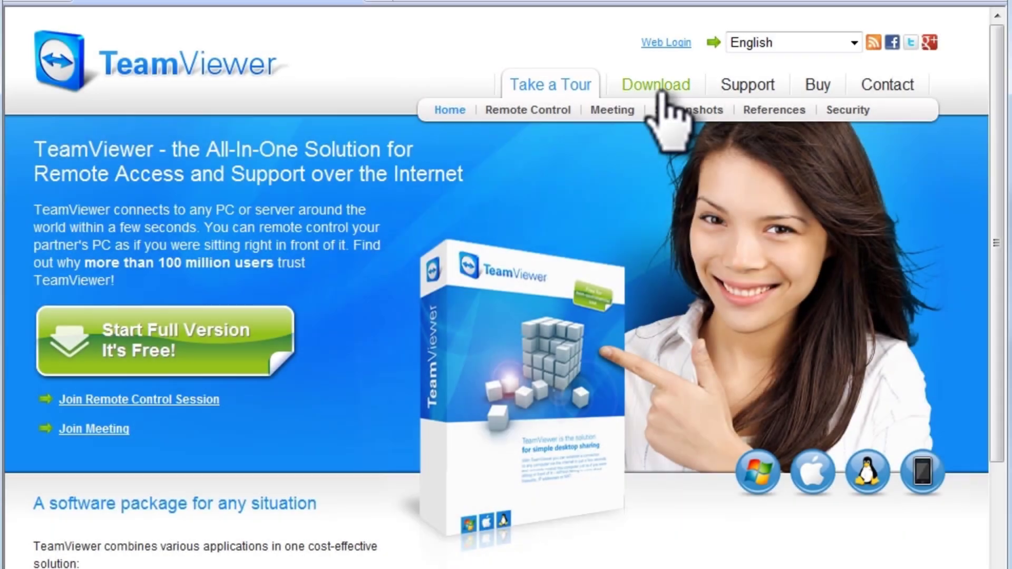
# - In the guest, download TeamViewer full version v7.0.13852 for Windows from the Download page
pyautogui.click(660, 87)
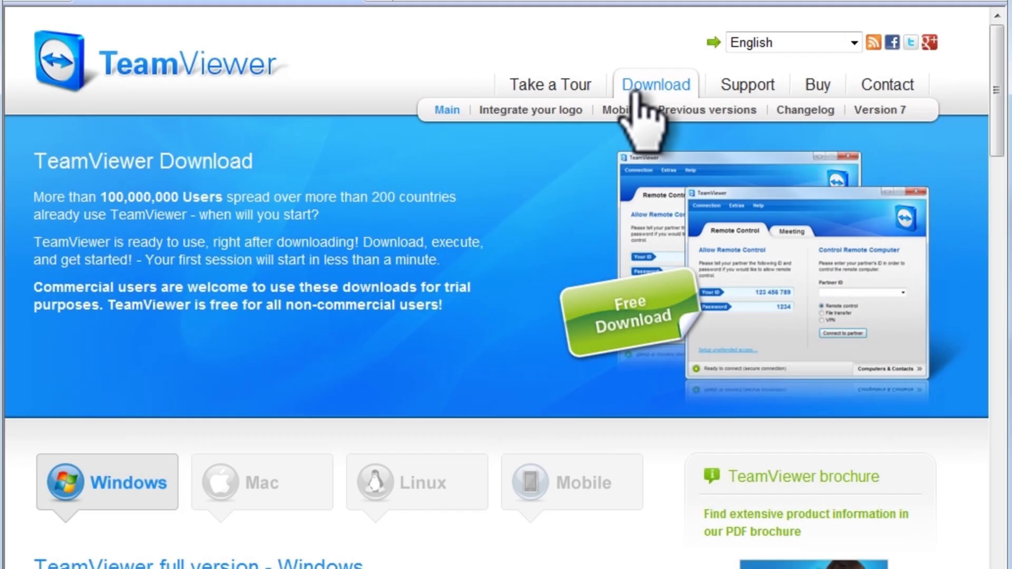
pyautogui.moveTo(996, 103); pyautogui.dragTo(998, 179)
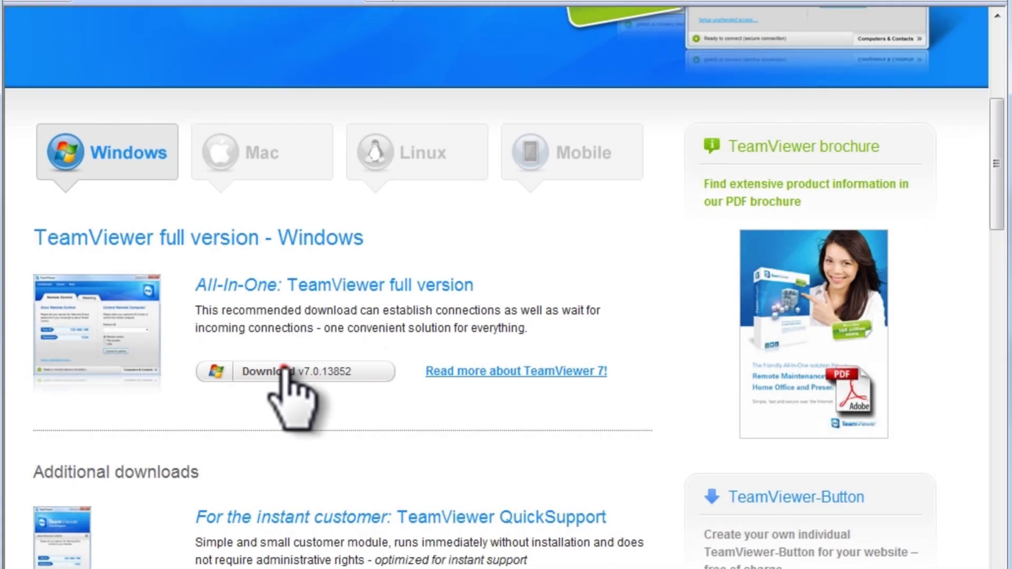
pyautogui.click(283, 369)
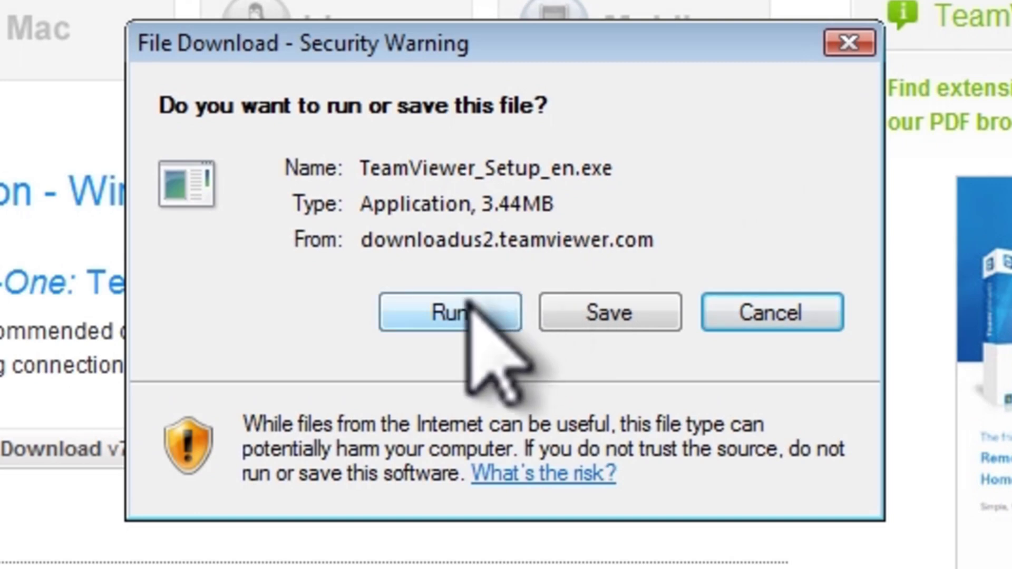
# - Run TeamViewer_Setup_en.exe, allowing it through the File Download and Security warnings
pyautogui.click(469, 309)
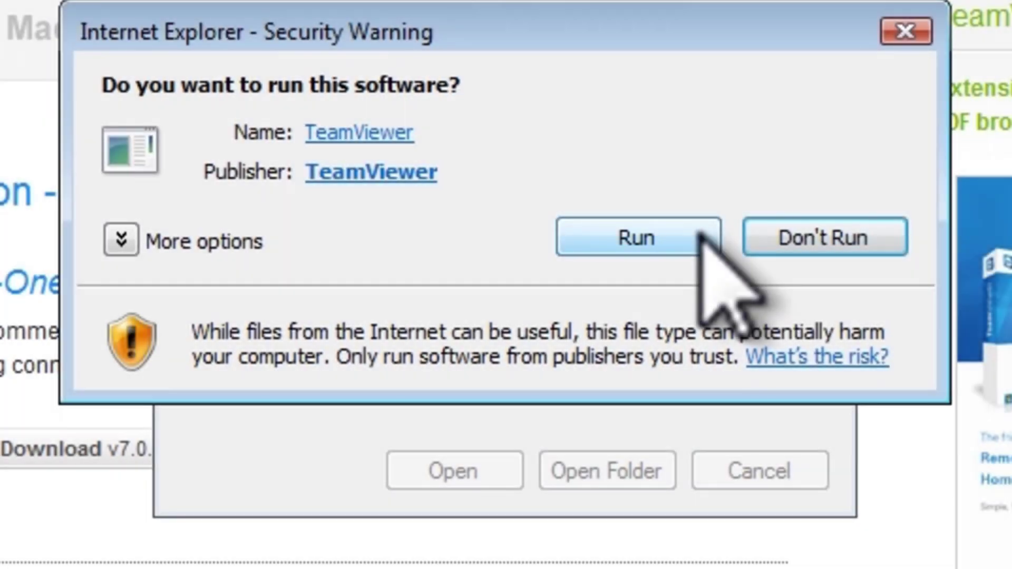
pyautogui.click(700, 235)
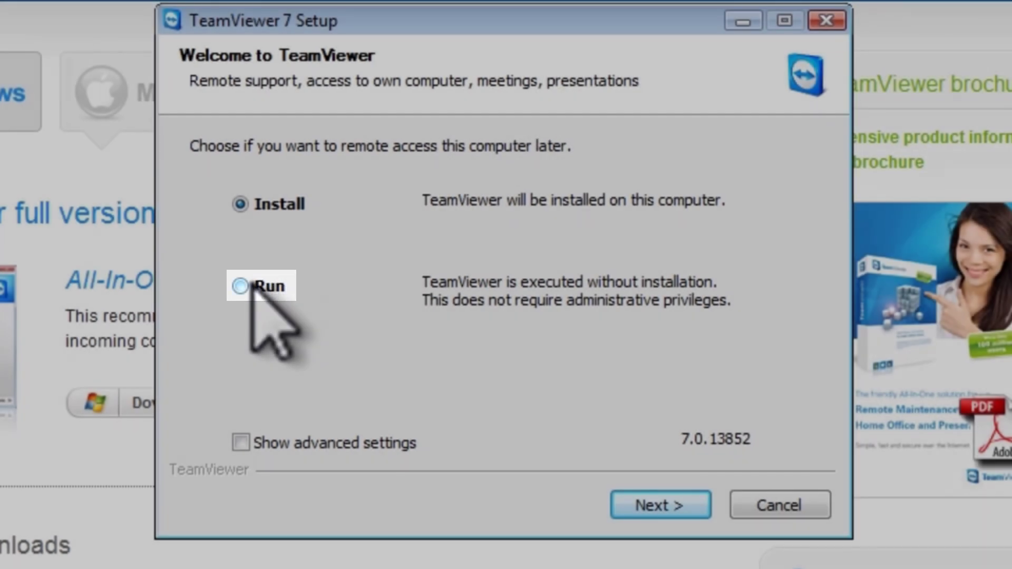
# - Choose Run without installing, then accept the license terms to reach the UAC prompt
pyautogui.click(241, 287)
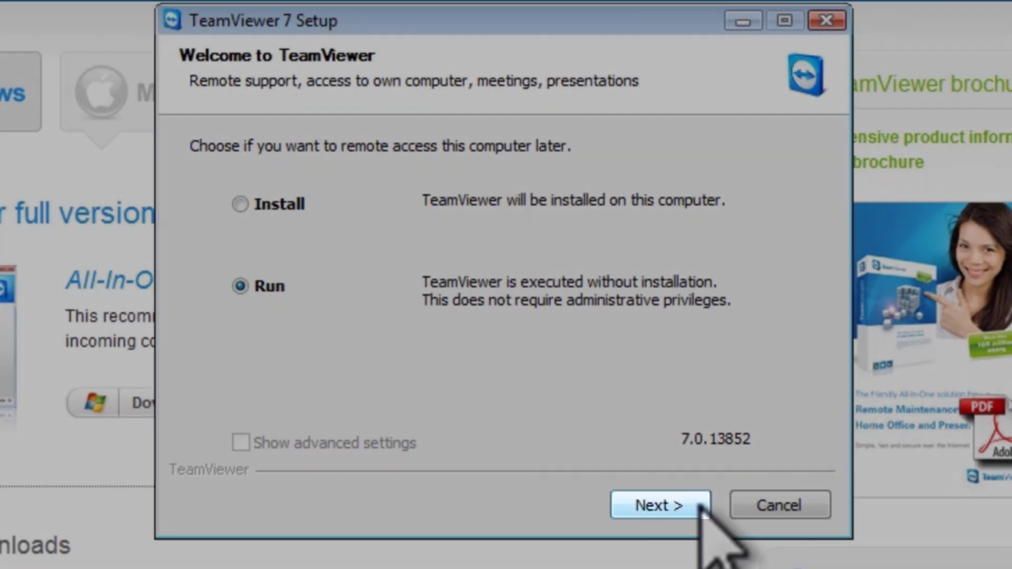
pyautogui.click(703, 507)
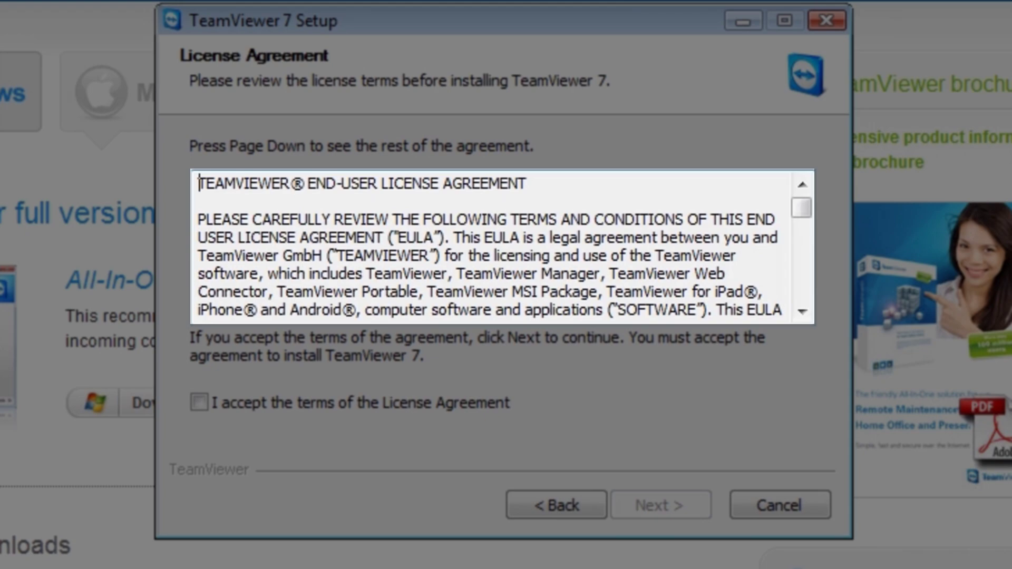
pyautogui.moveTo(802, 207); pyautogui.dragTo(802, 298)
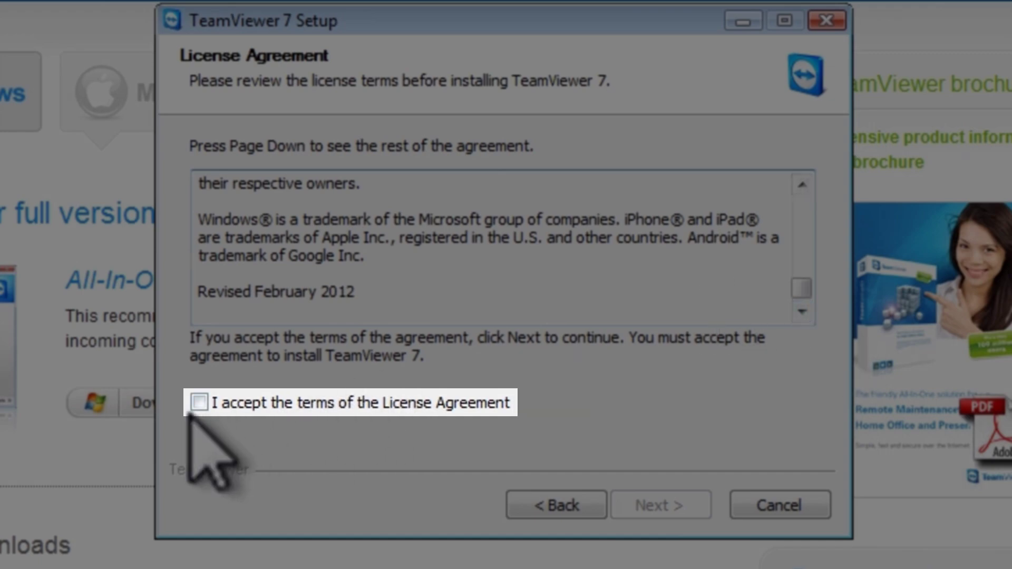
pyautogui.click(198, 403)
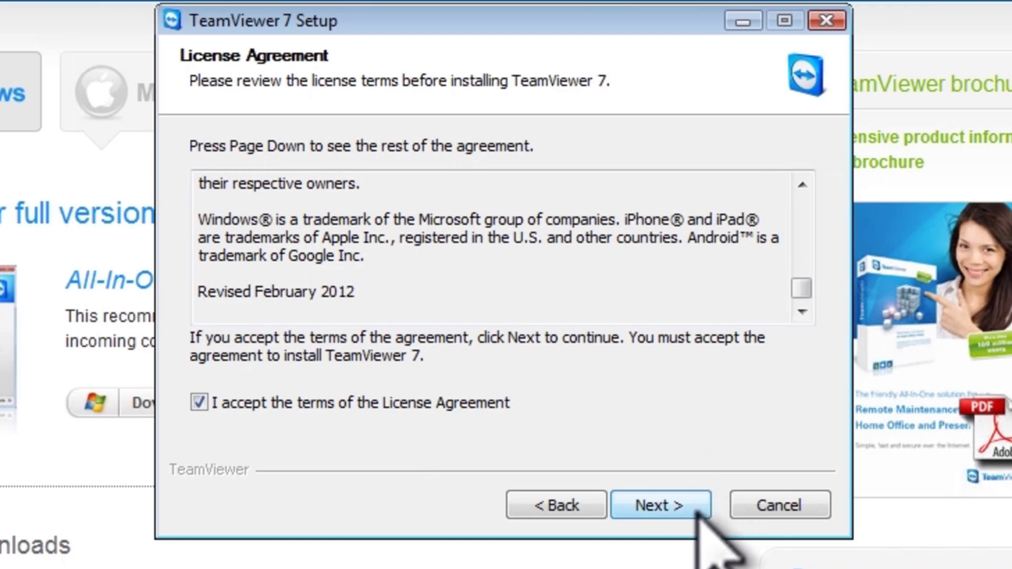
pyautogui.click(697, 514)
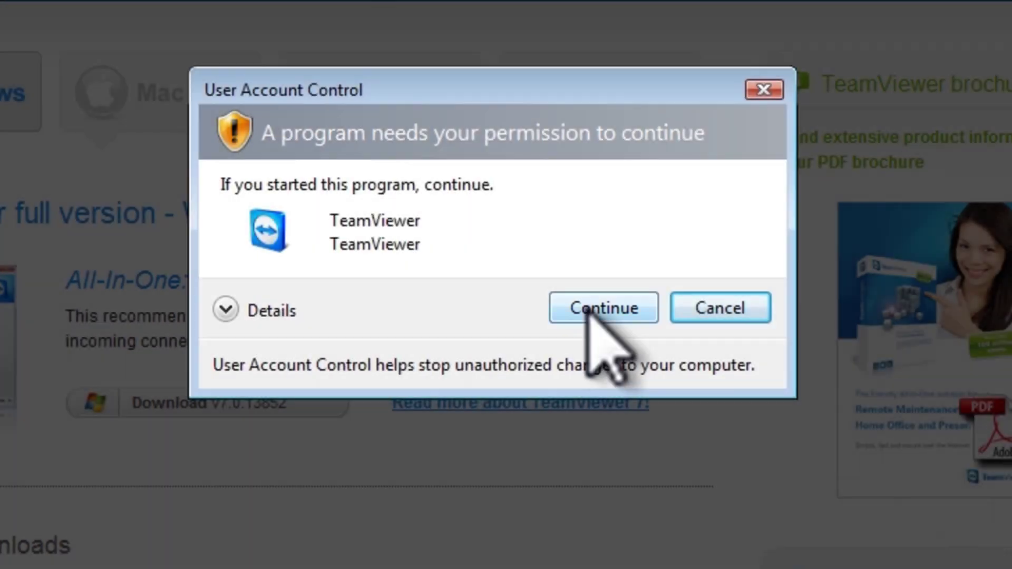
# - Approve the User Account Control prompt so TeamViewer starts in the Vista guest
pyautogui.click(595, 310)
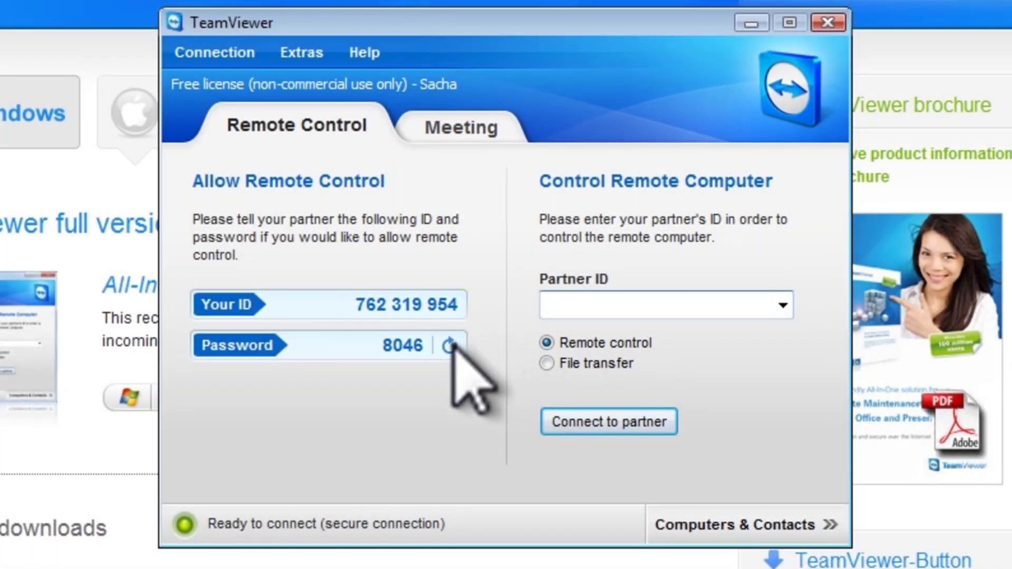
# - Generate a new random access password from the Password options
pyautogui.click(450, 346)
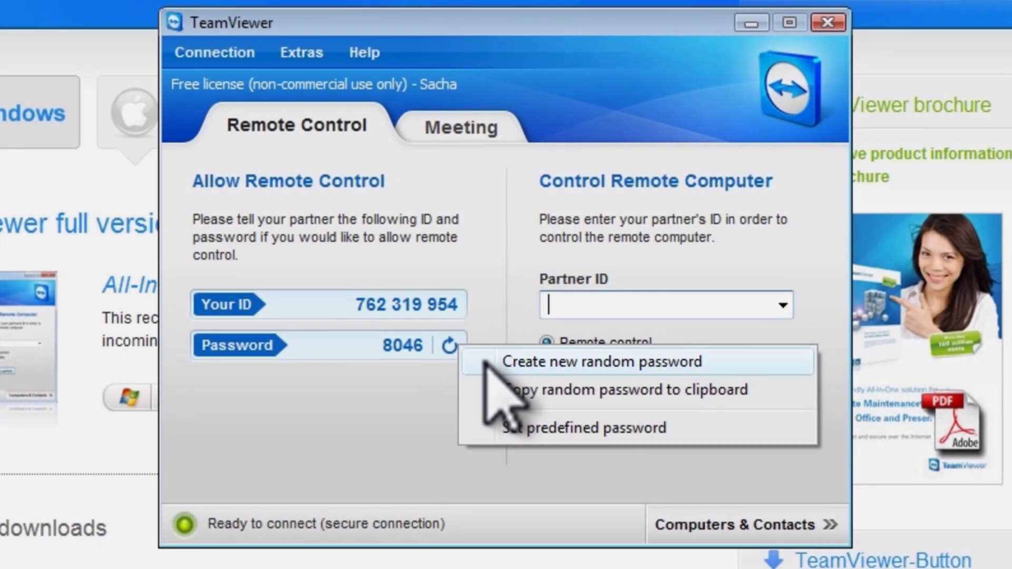
pyautogui.click(485, 362)
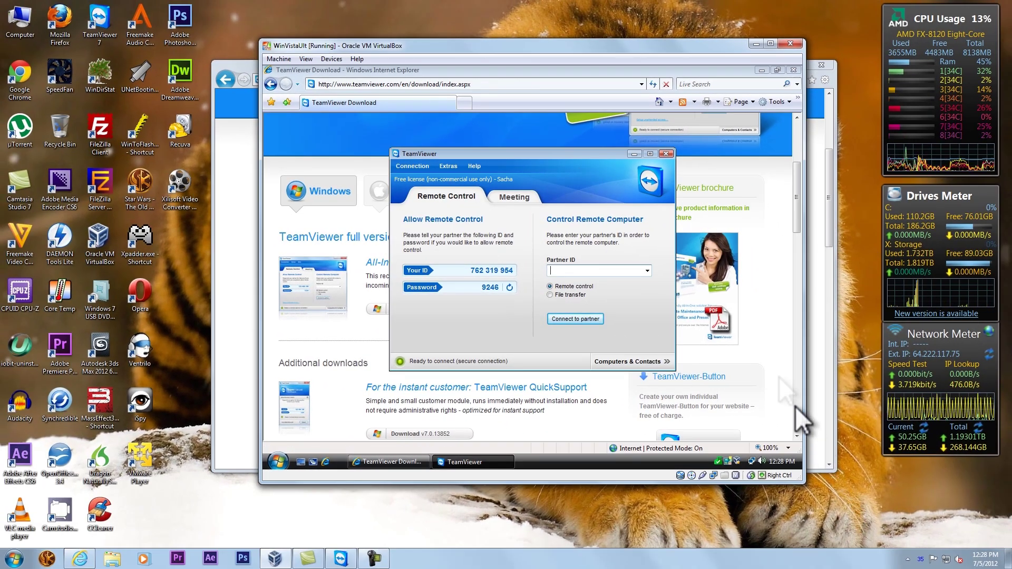
# - Move the Vista VM window to the top-left and the host TeamViewer window to the right
pyautogui.moveTo(604, 47); pyautogui.dragTo(380, 19)
pyautogui.moveTo(589, 167); pyautogui.dragTo(636, 162)
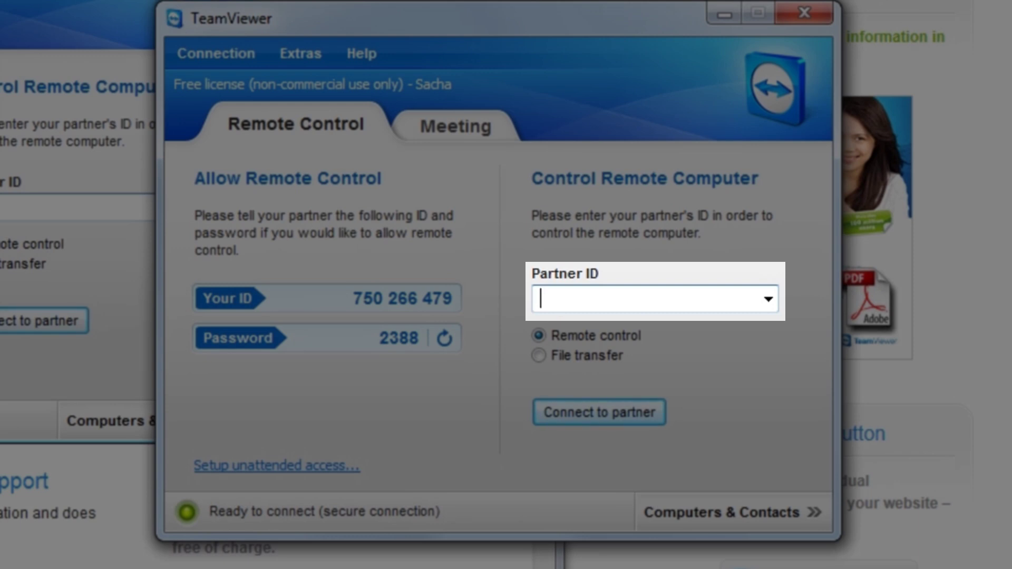
# - Enter the Vista machine's ID as Partner ID and connect to the partner
pyautogui.write('76')
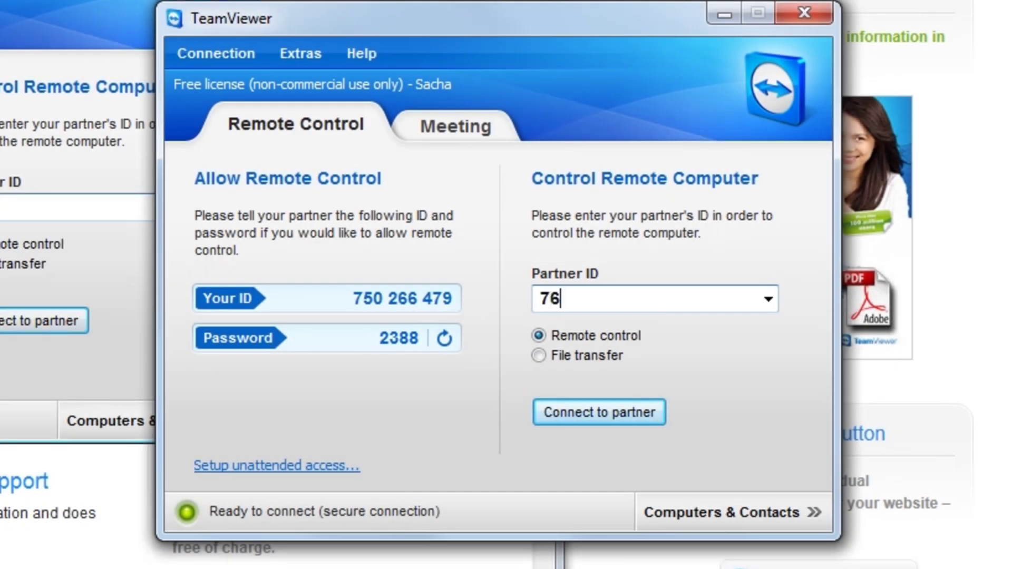
pyautogui.write('2319954')
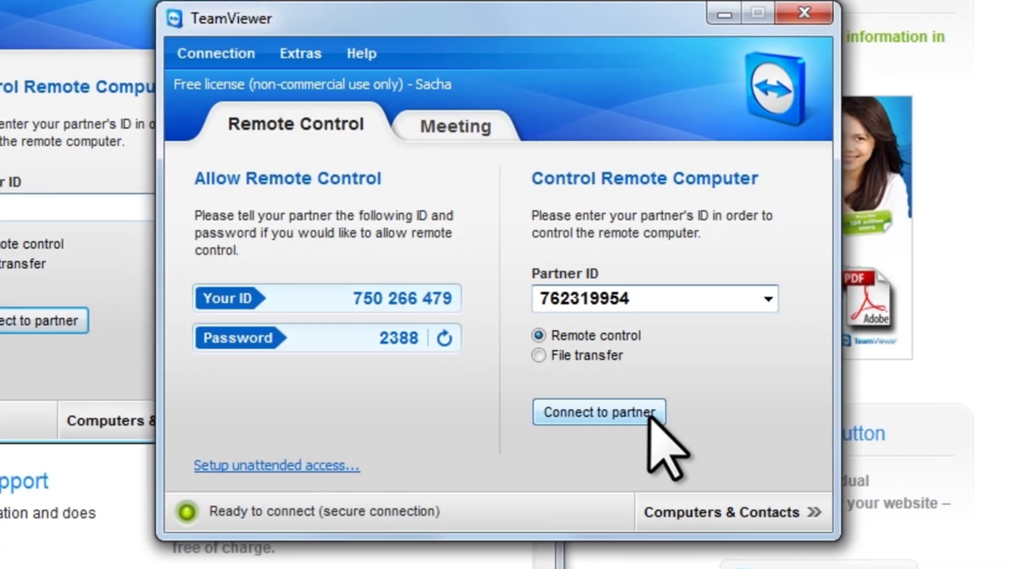
pyautogui.click(651, 417)
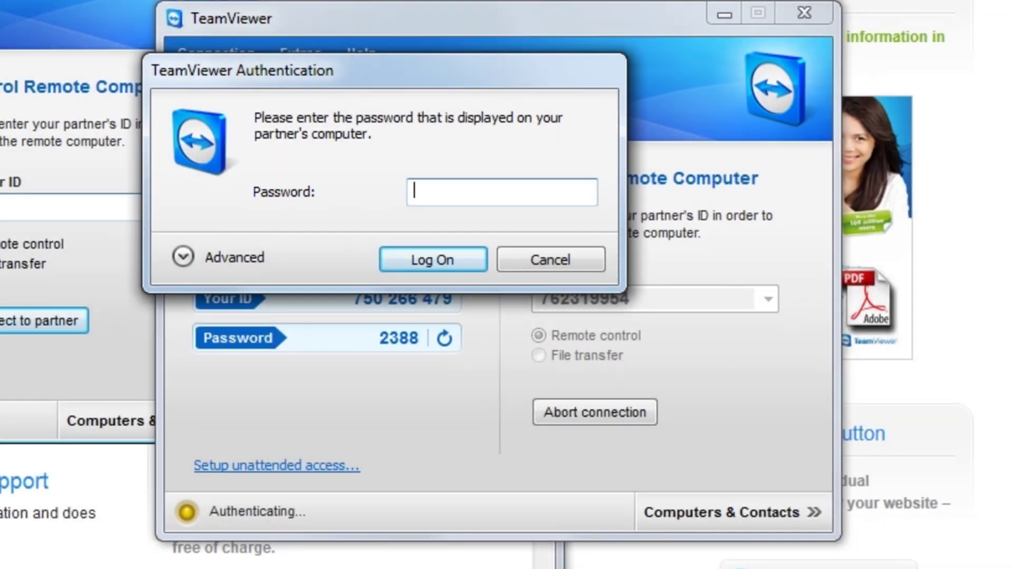
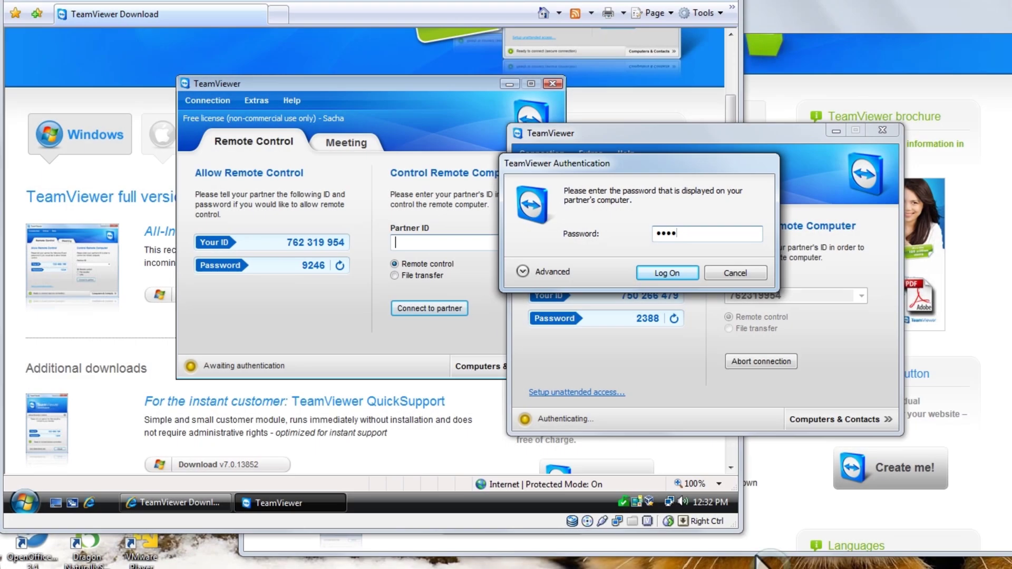
# - Log on with the partner's four-digit password to open the remote-control session
pyautogui.click(686, 272)
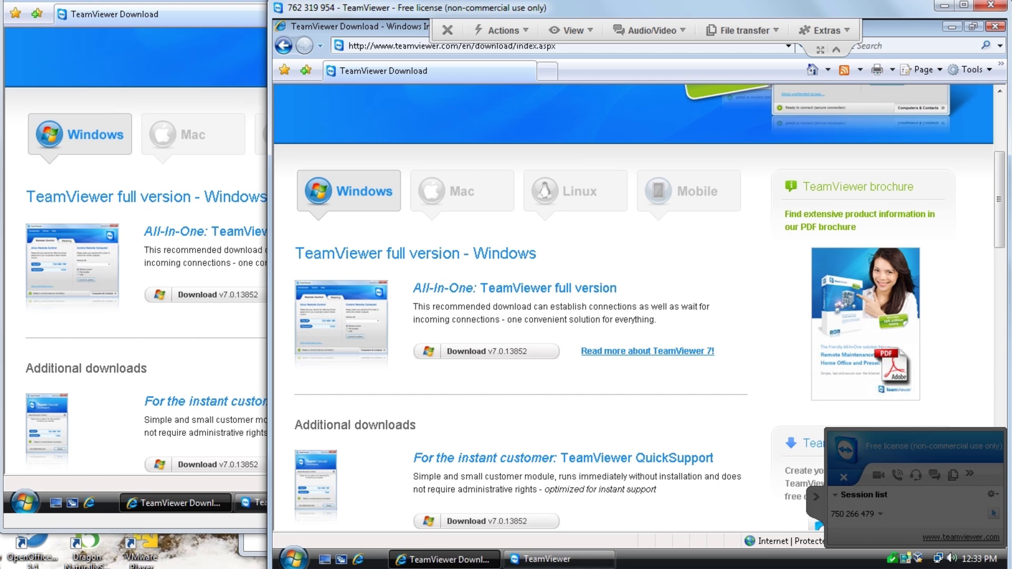
# - Minimize remote IE, view Computer Properties (Vista Ultimate, 1024 MB RAM), then close System
pyautogui.click(953, 27)
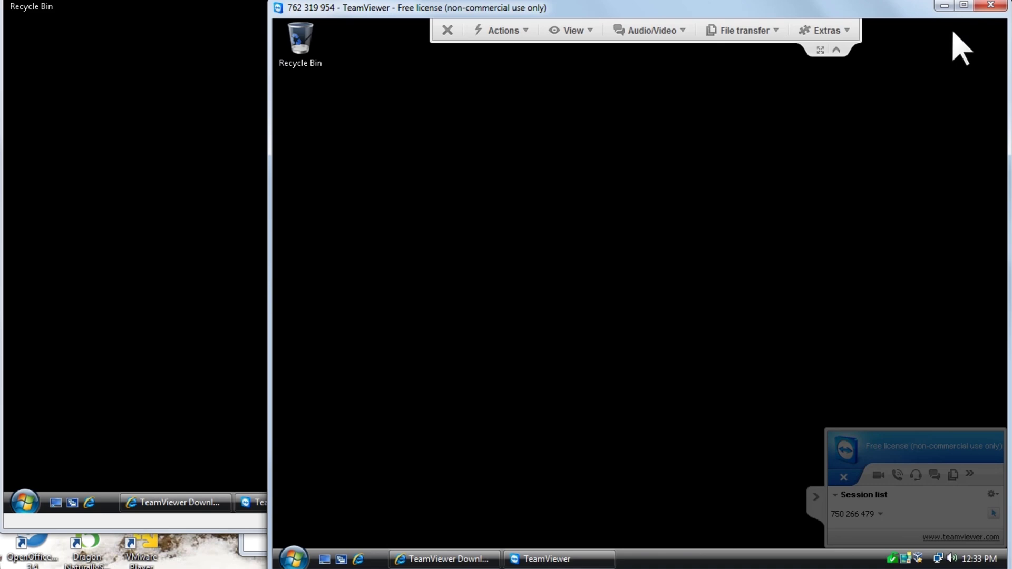
pyautogui.click(296, 558)
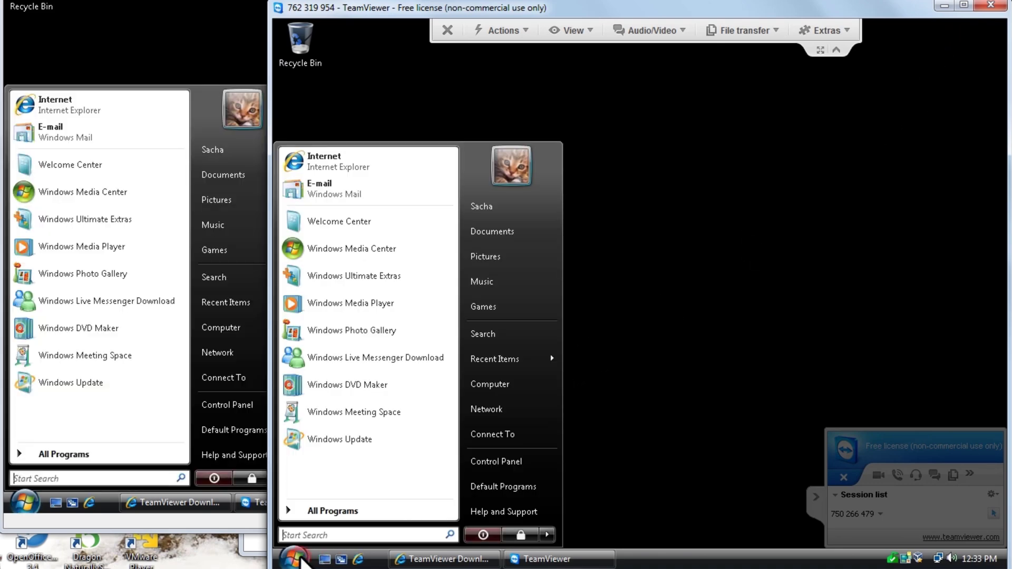
pyautogui.click(327, 511)
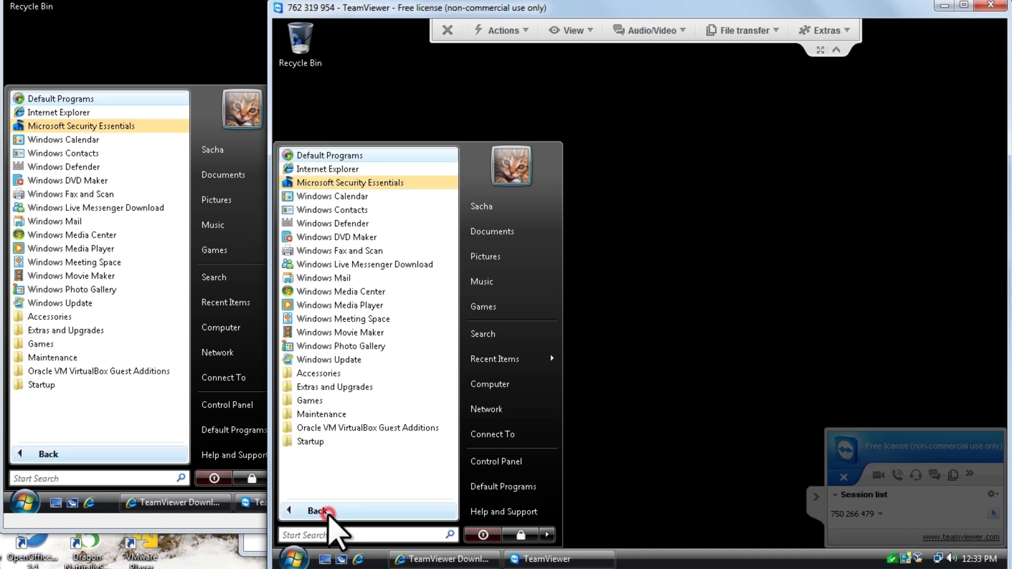
pyautogui.rightClick(482, 385)
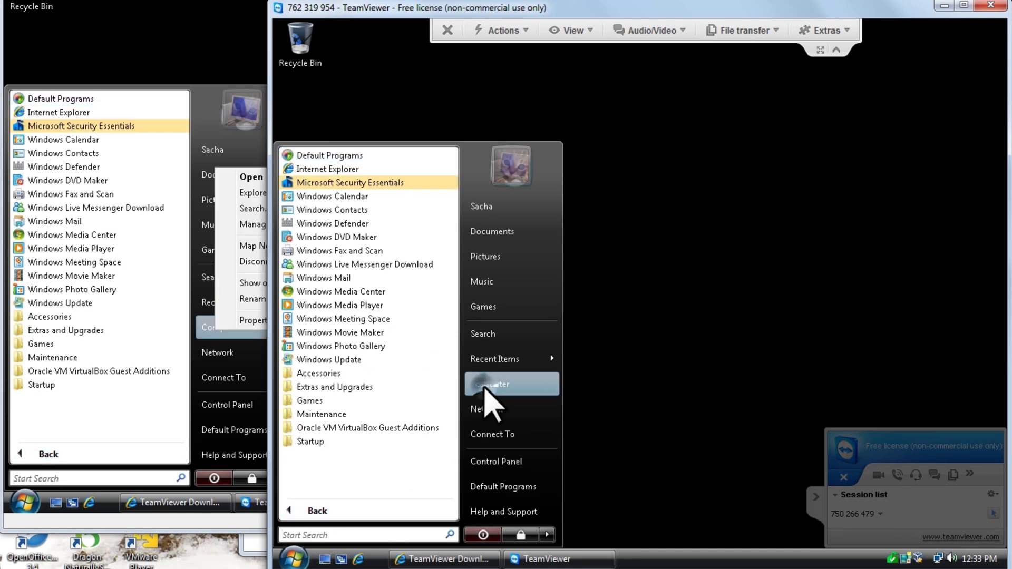
pyautogui.click(519, 441)
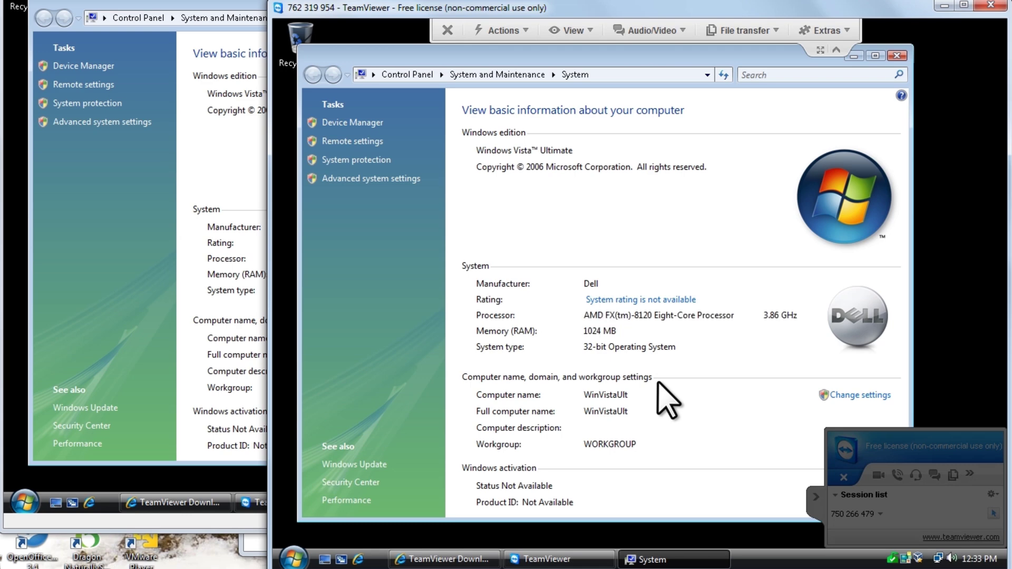
pyautogui.click(898, 56)
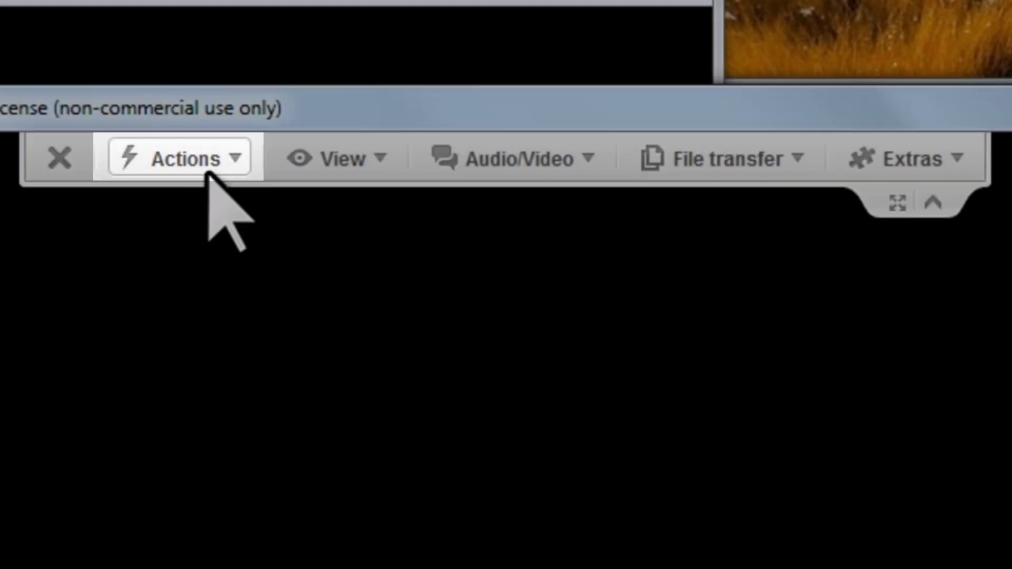
# - Browse the Actions, View and Audio/Video menus, then open the File transfer window
pyautogui.click(206, 163)
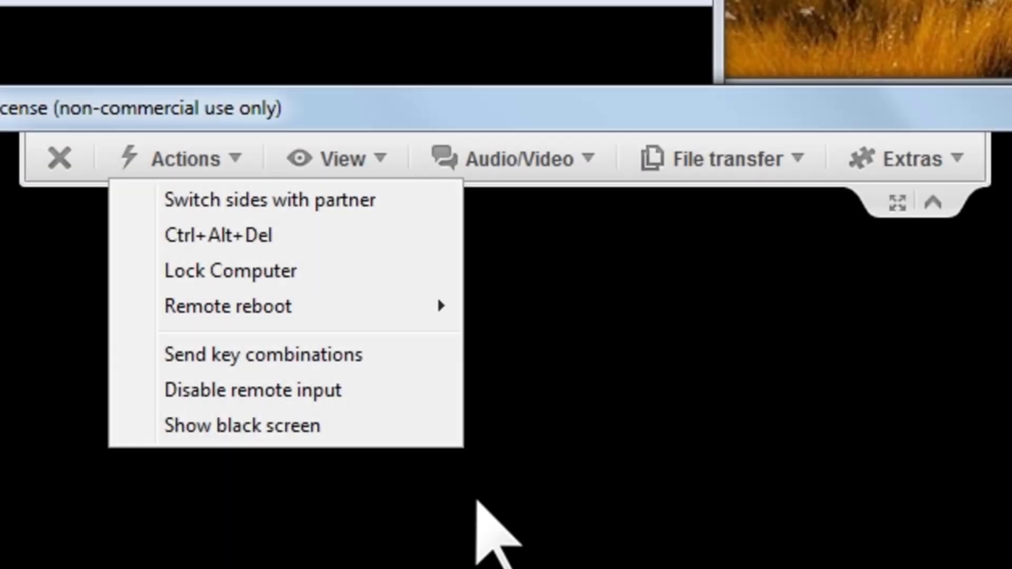
pyautogui.click(476, 499)
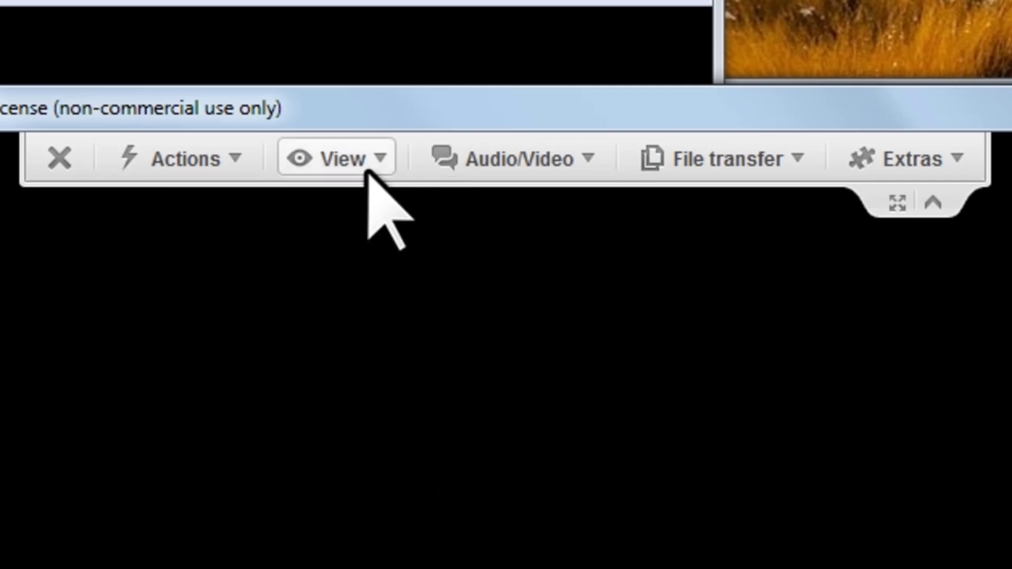
pyautogui.click(367, 170)
pyautogui.click(547, 170)
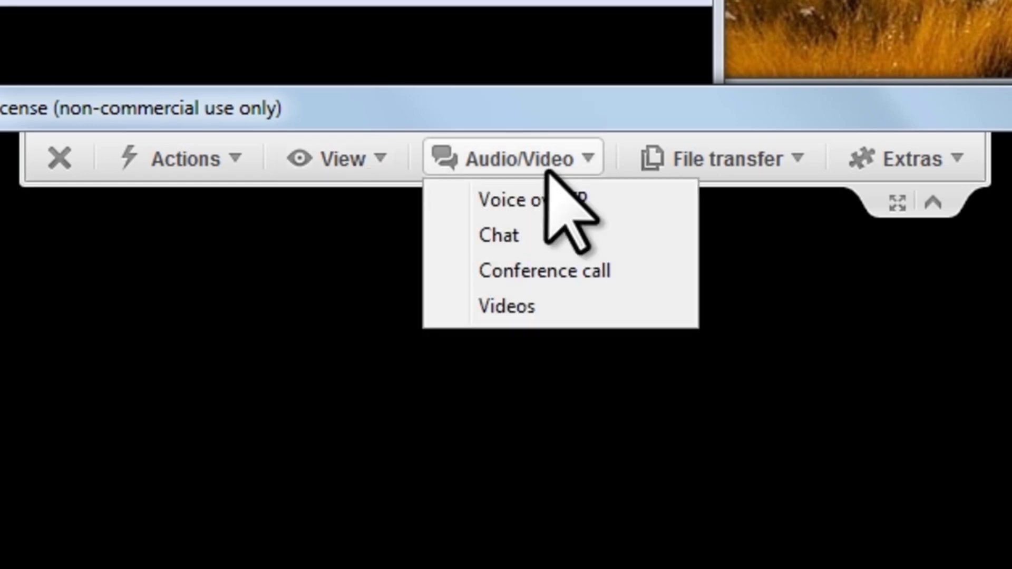
pyautogui.click(969, 552)
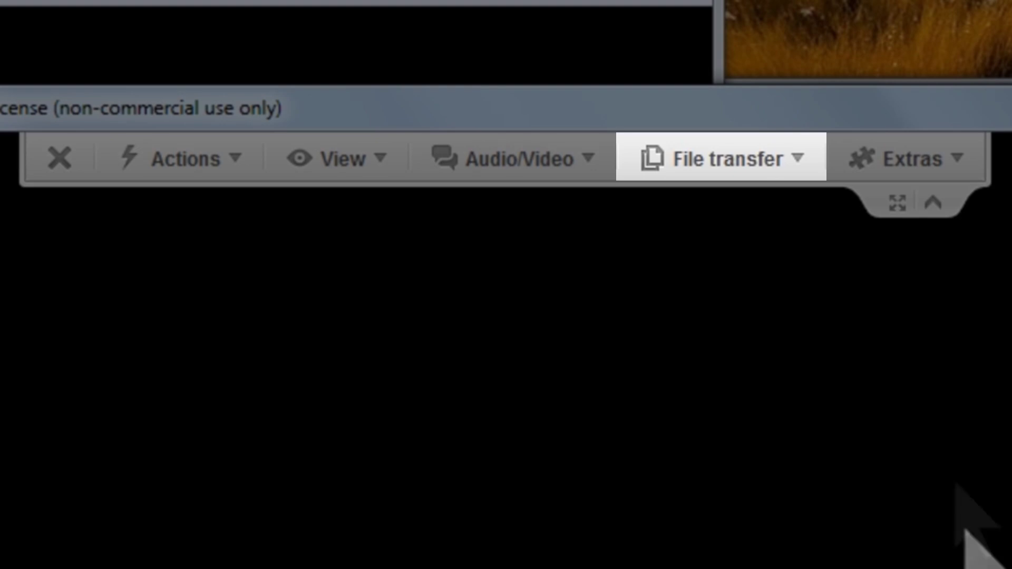
pyautogui.click(740, 157)
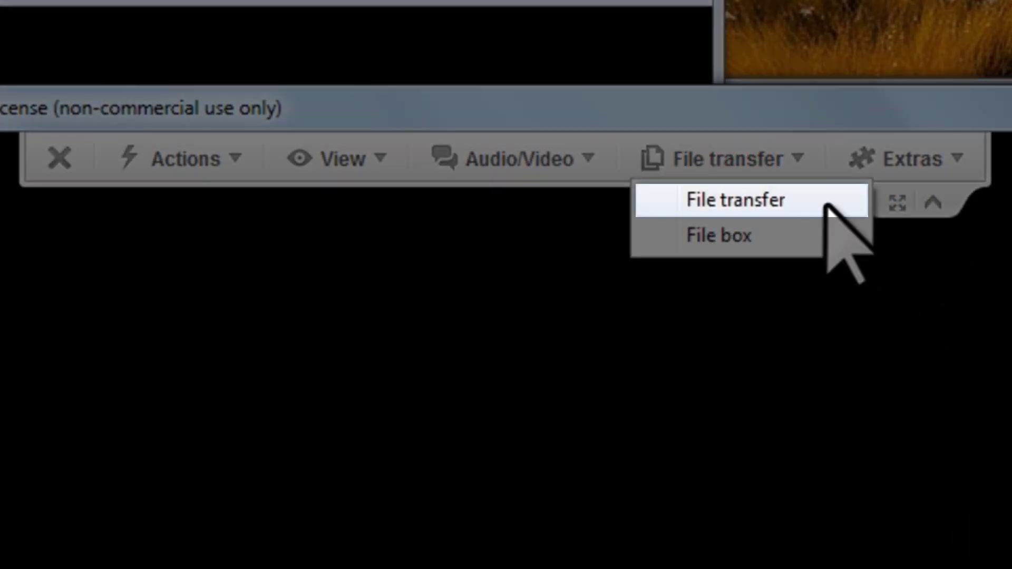
pyautogui.click(827, 201)
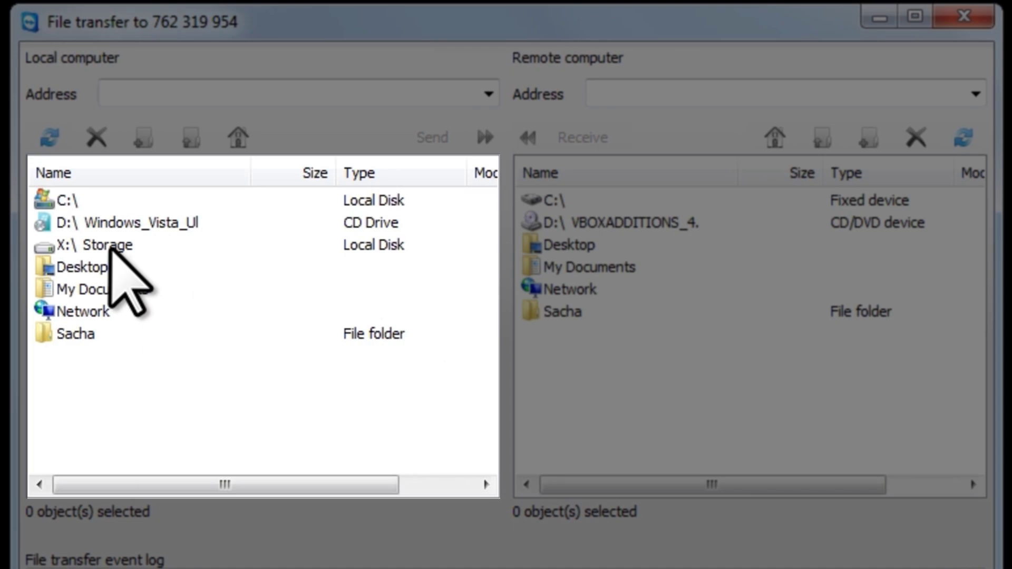
# - Send links.txt from local X:\ Storage to the remote computer's Desktop folder
pyautogui.doubleClick(108, 245)
pyautogui.moveTo(486, 248); pyautogui.dragTo(490, 437)
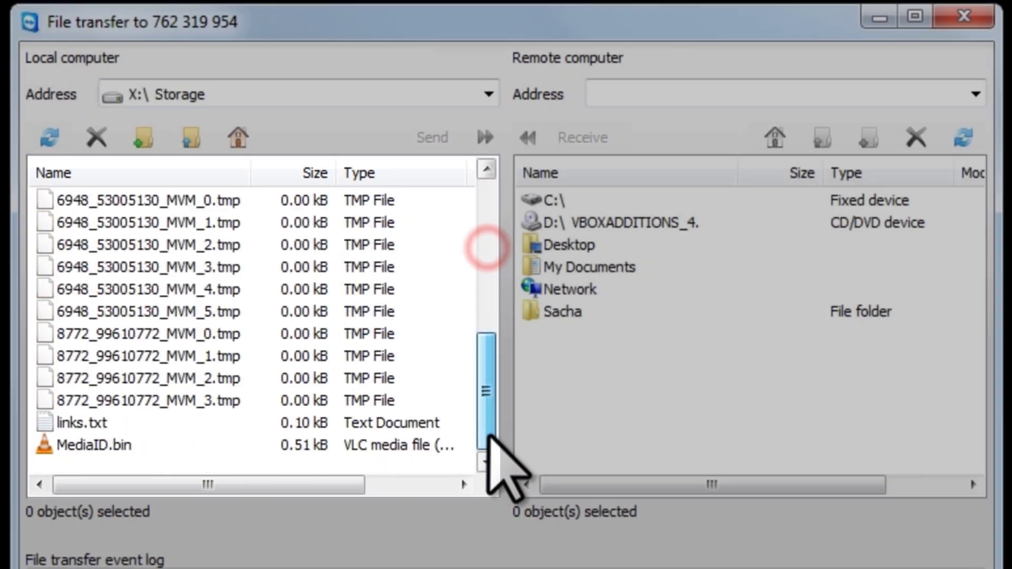
pyautogui.click(71, 425)
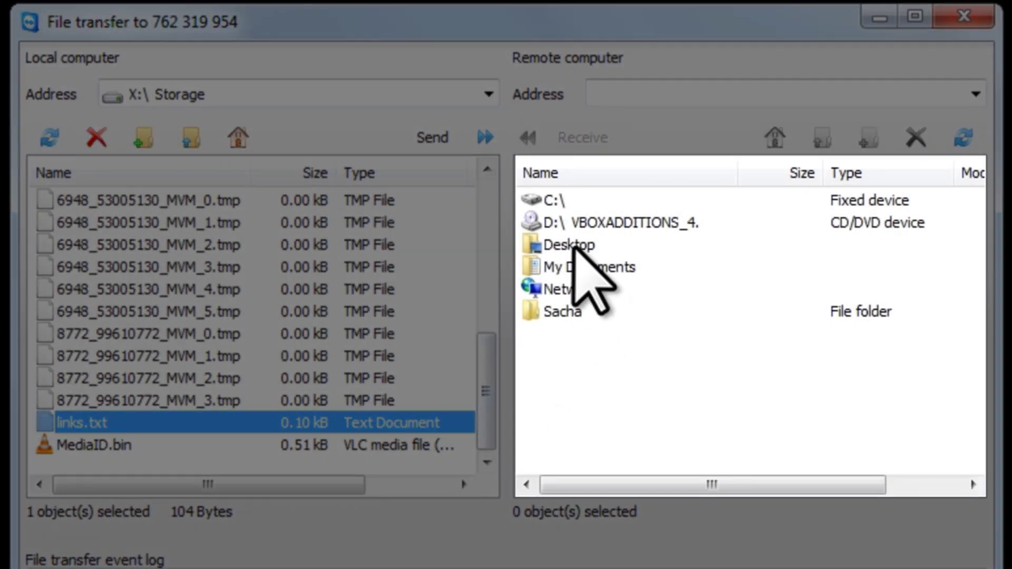
pyautogui.doubleClick(572, 245)
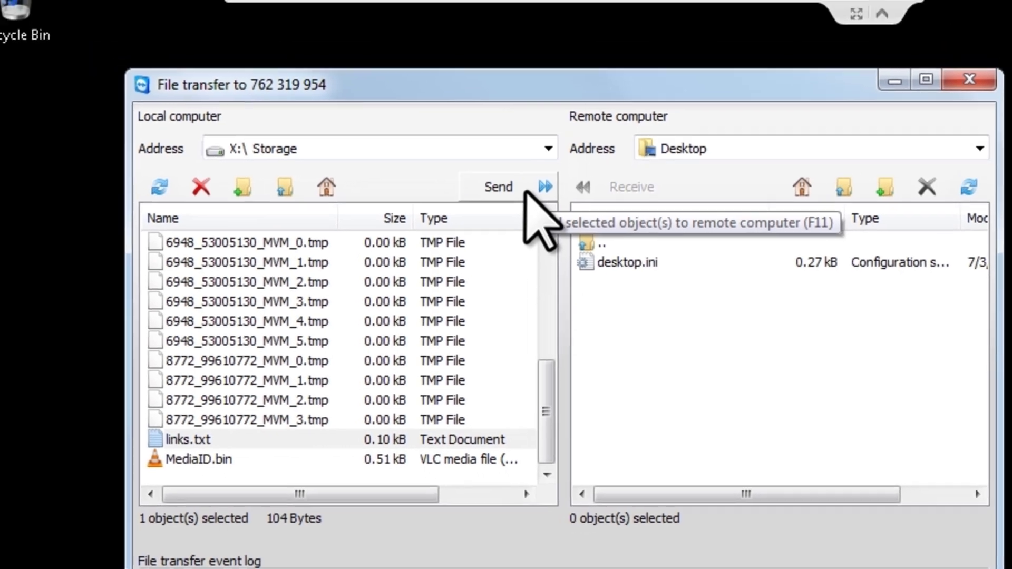
pyautogui.click(463, 143)
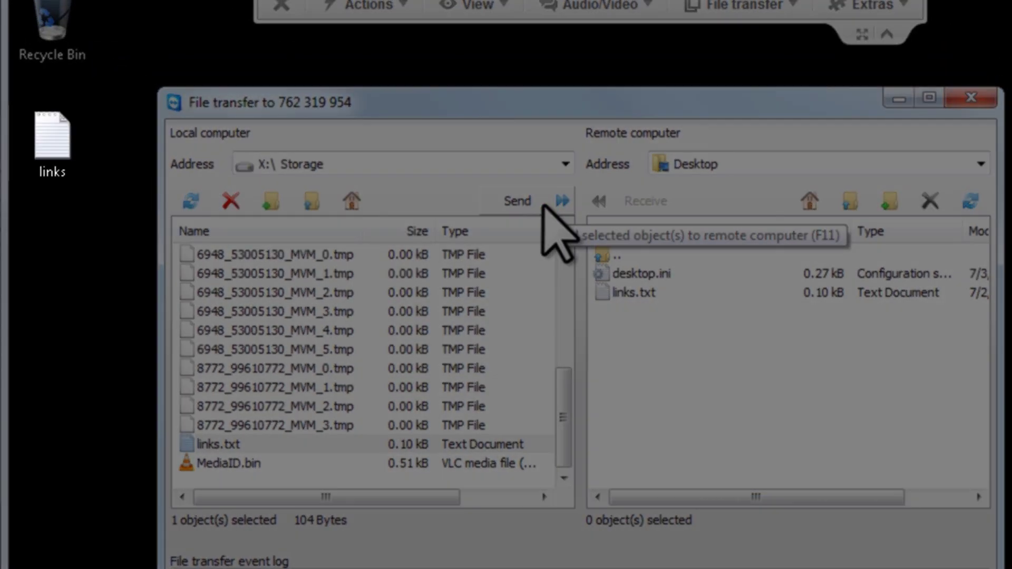
# - Check the links file on the remote desktop, toggle full screen, then disconnect the session
pyautogui.click(52, 145)
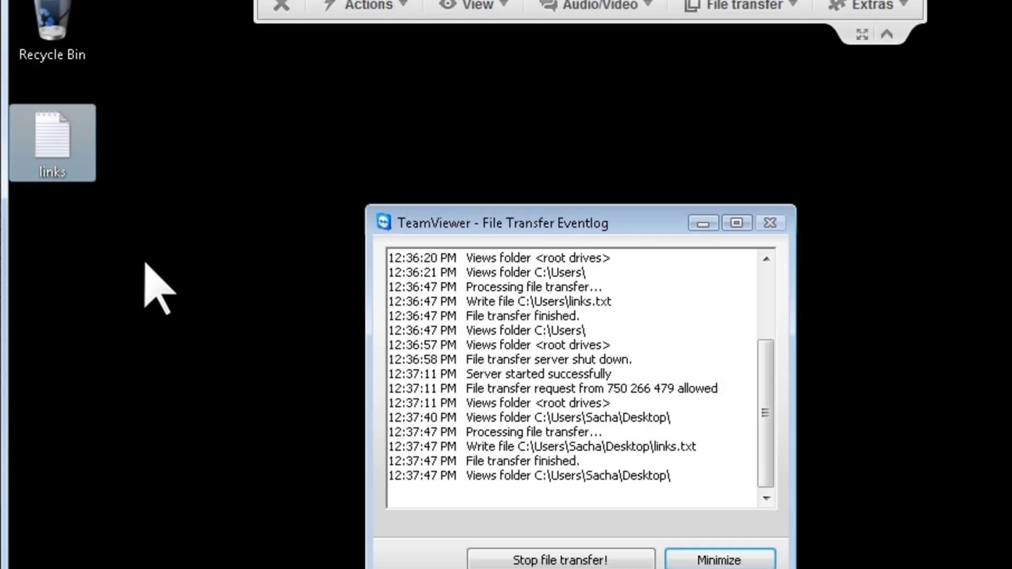
pyautogui.click(146, 263)
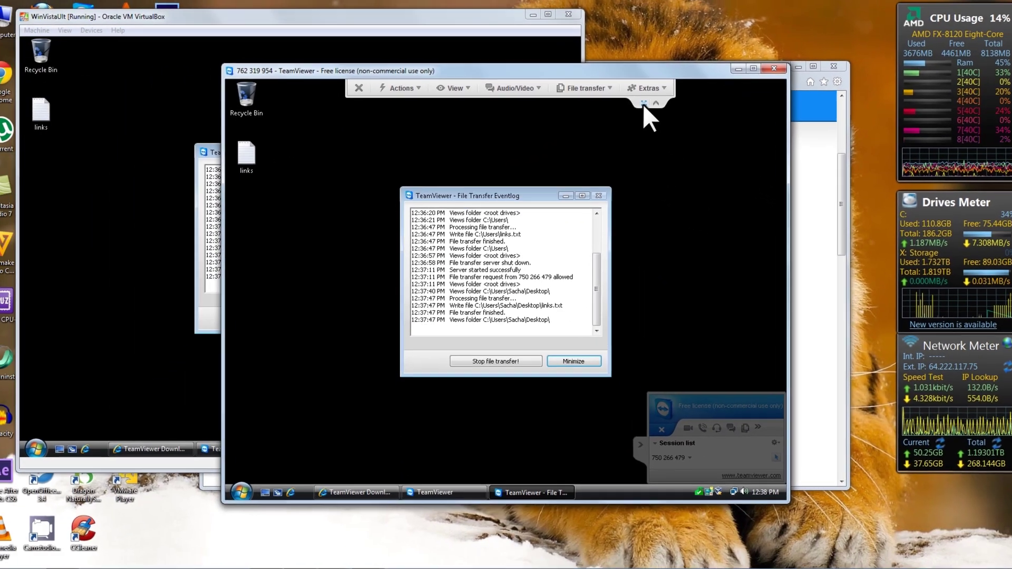
pyautogui.click(720, 142)
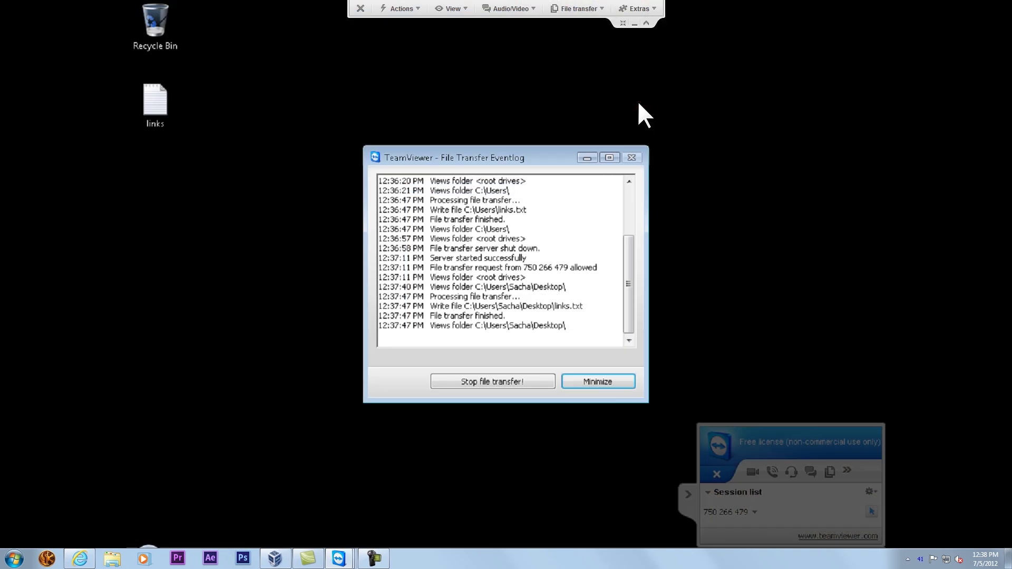
pyautogui.click(624, 23)
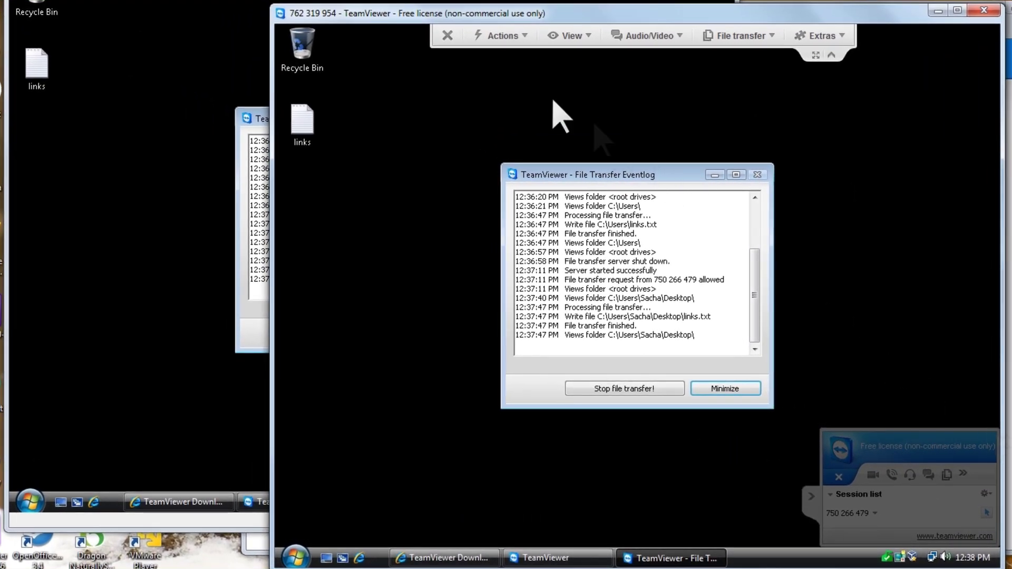
pyautogui.click(447, 36)
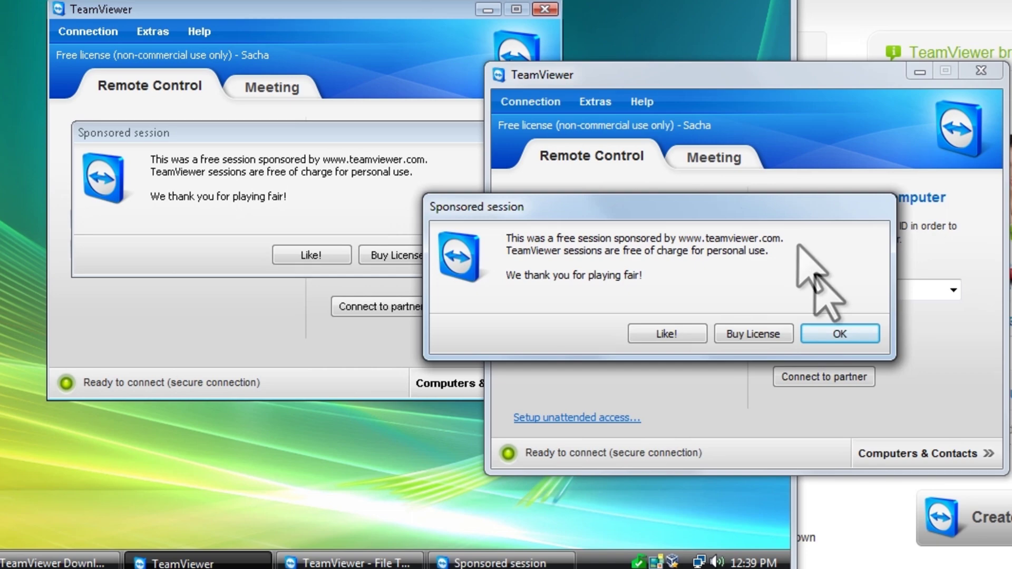
# - Dismiss the Sponsored session notices on the host and the Vista machine
pyautogui.click(843, 334)
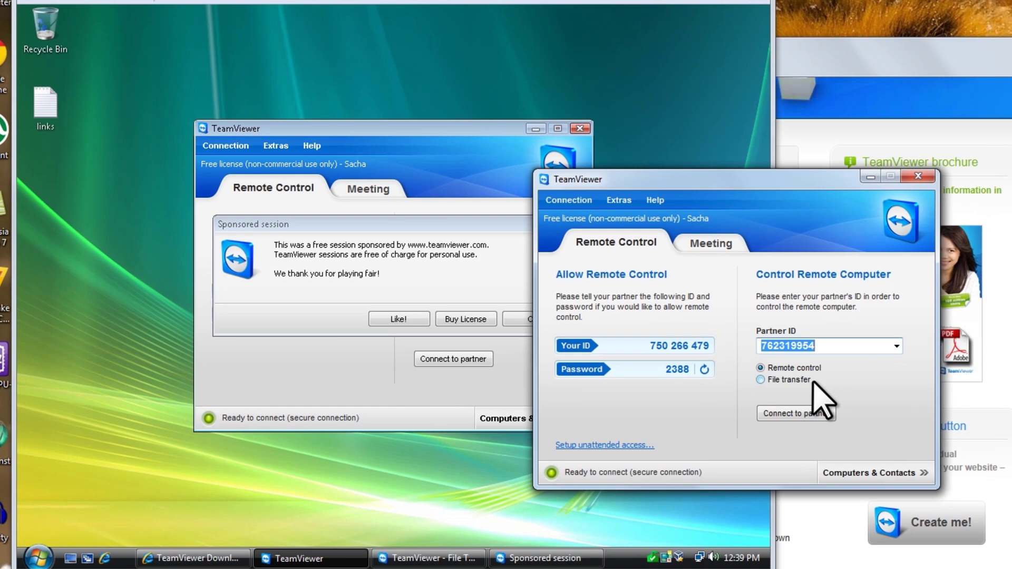
pyautogui.click(483, 1)
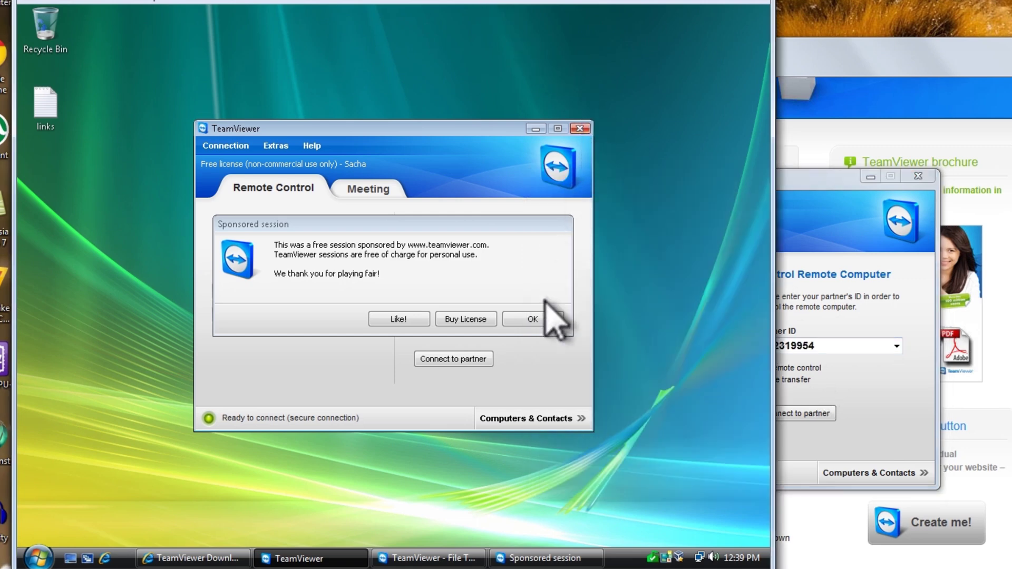
pyautogui.click(532, 319)
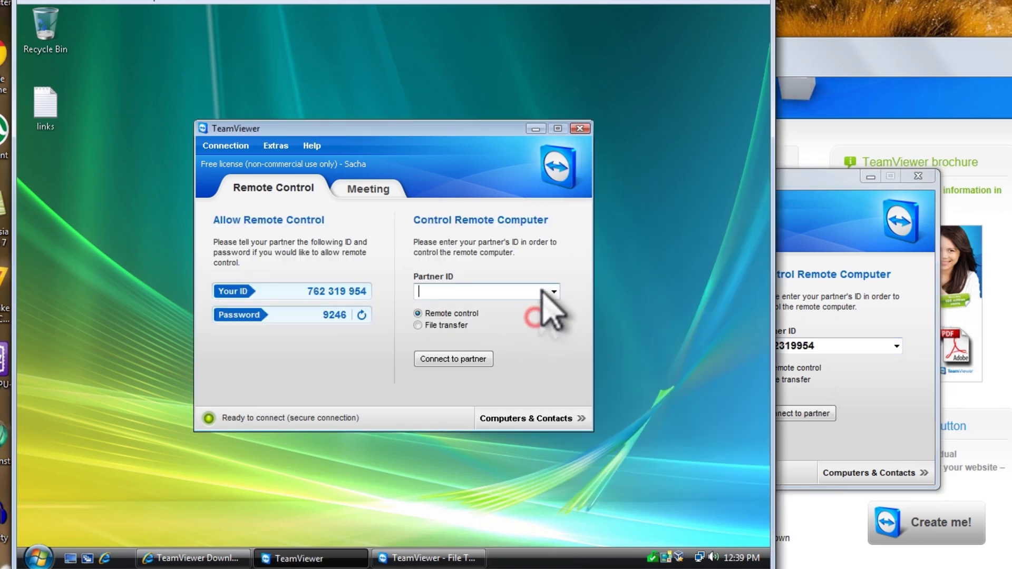
# - Close TeamViewer on the Vista machine, its Buy now advert, and TeamViewer on the host
pyautogui.click(580, 129)
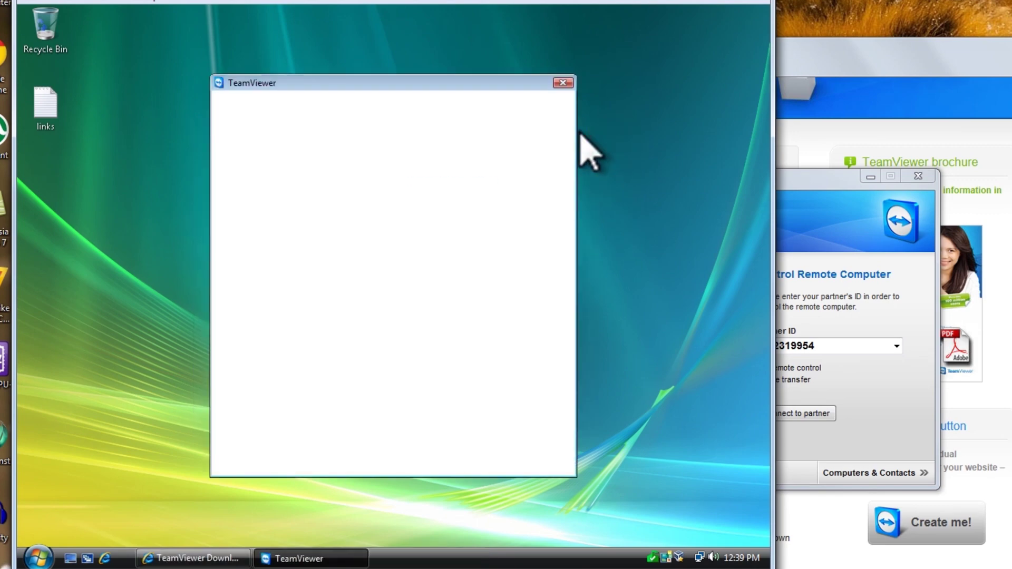
pyautogui.click(562, 83)
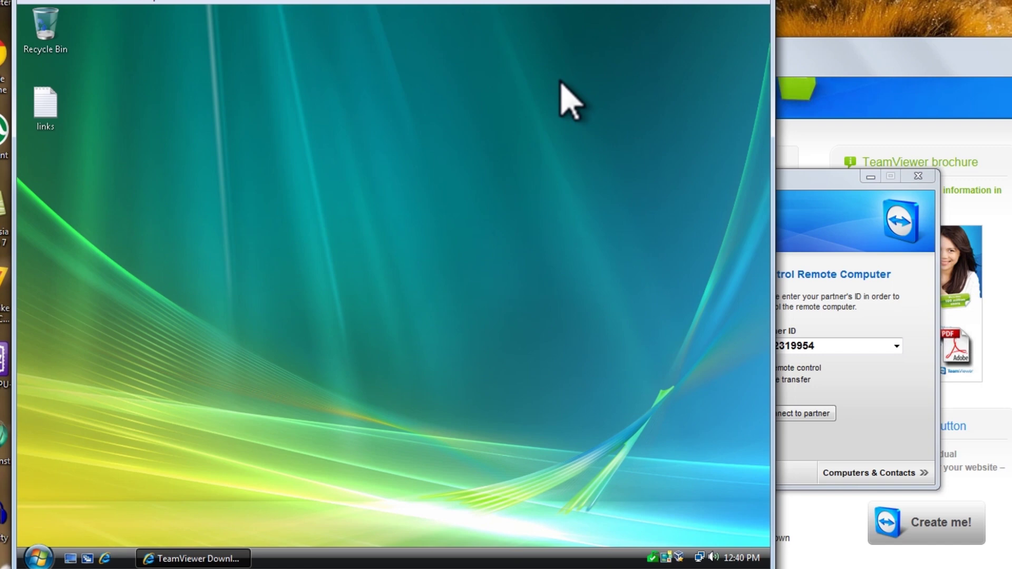
pyautogui.click(796, 200)
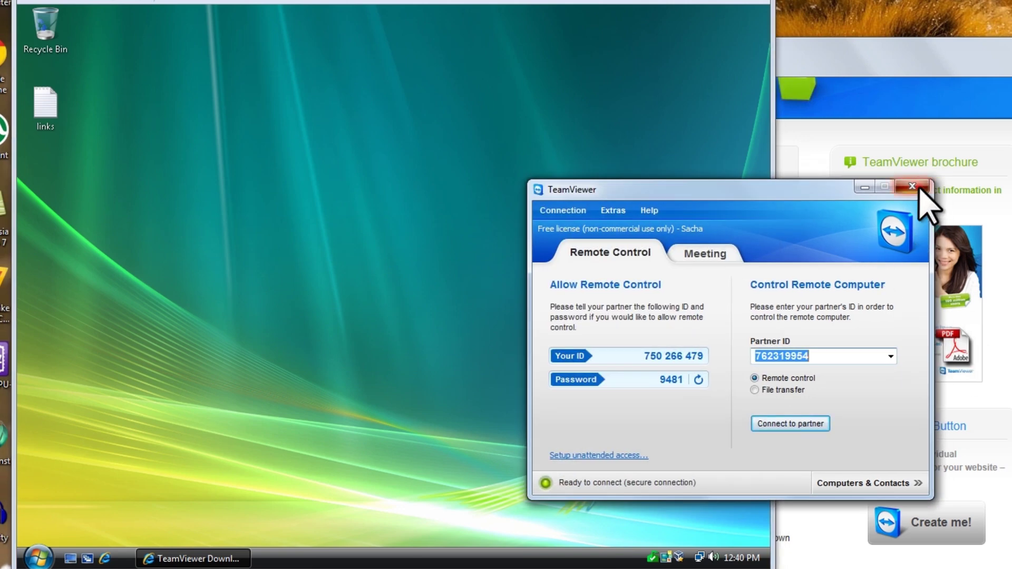
pyautogui.click(919, 187)
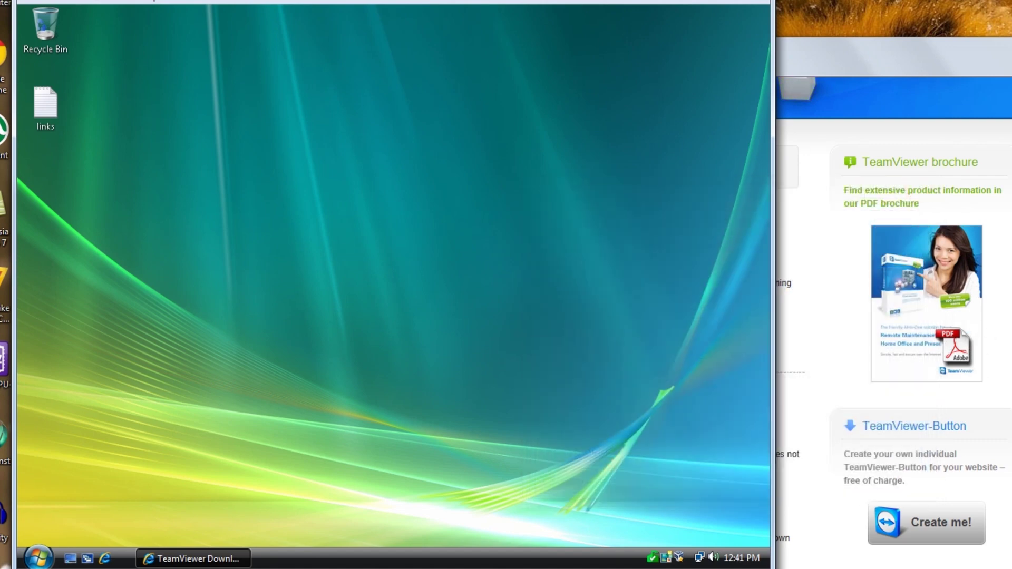